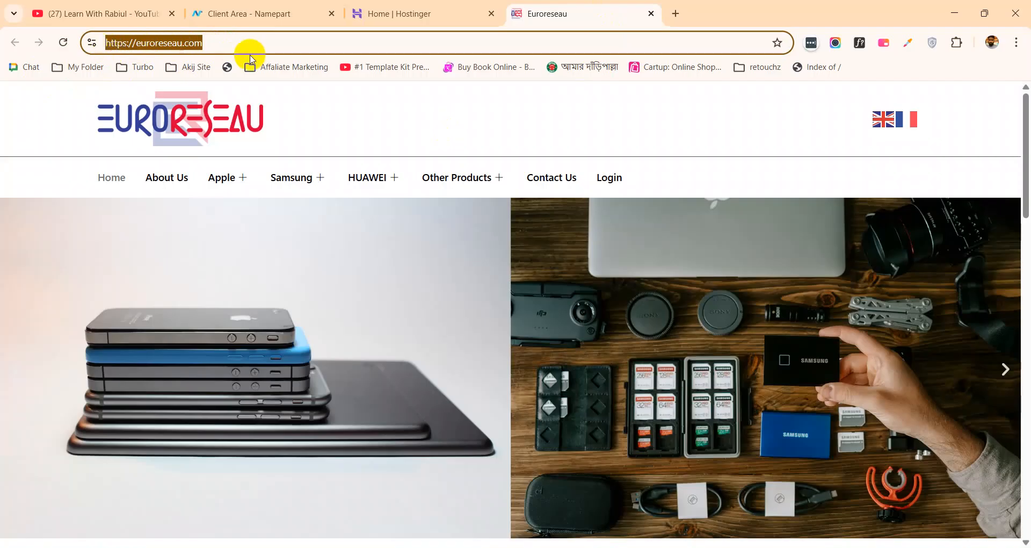
# - Review the euroreseau.com website address, its Namepart domain page and the Hostinger panel in their open browser tabs
pyautogui.click(248, 41)
pyautogui.moveTo(248, 40); pyautogui.dragTo(92, 42)
pyautogui.click(231, 47)
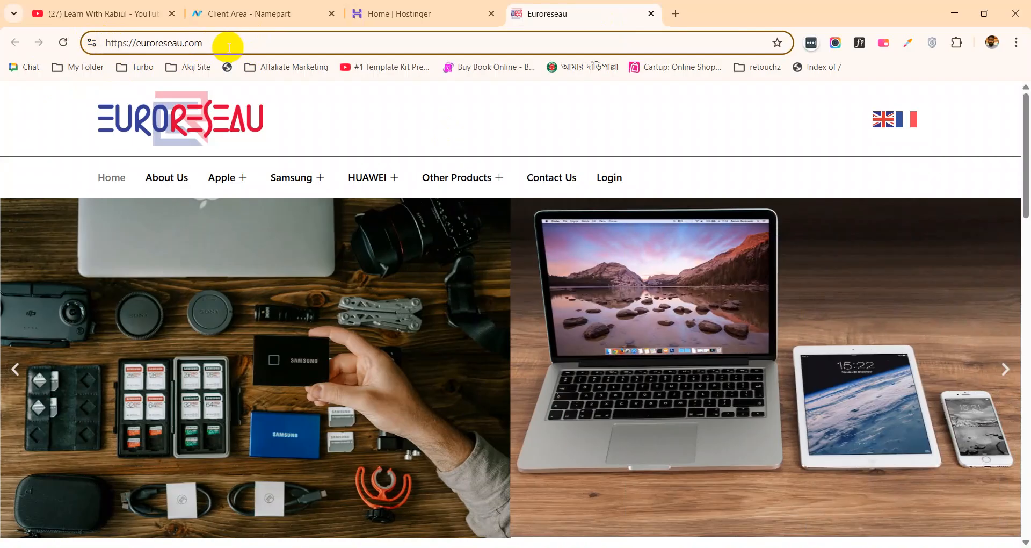
pyautogui.moveTo(228, 47); pyautogui.dragTo(77, 47)
pyautogui.click(201, 41)
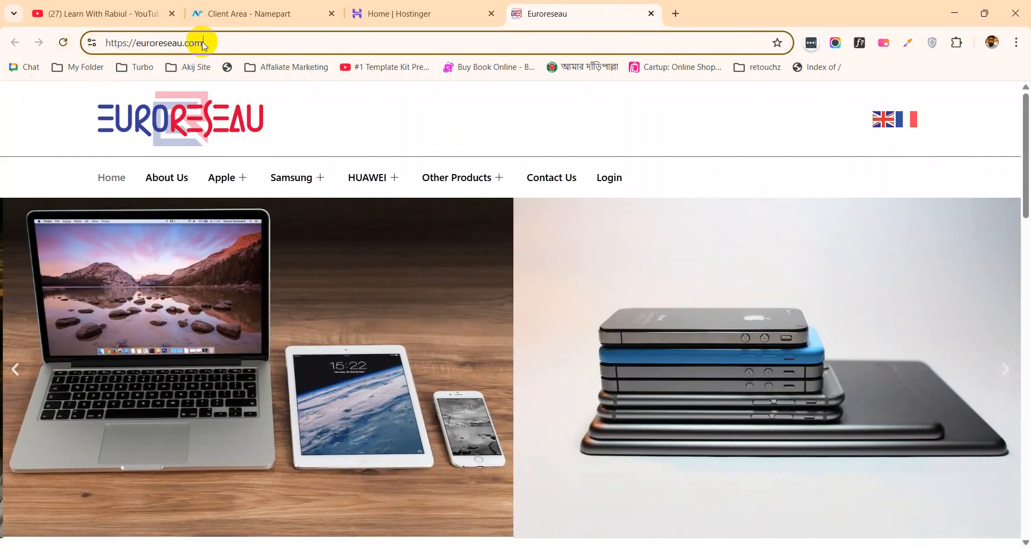
pyautogui.moveTo(226, 40); pyautogui.dragTo(80, 43)
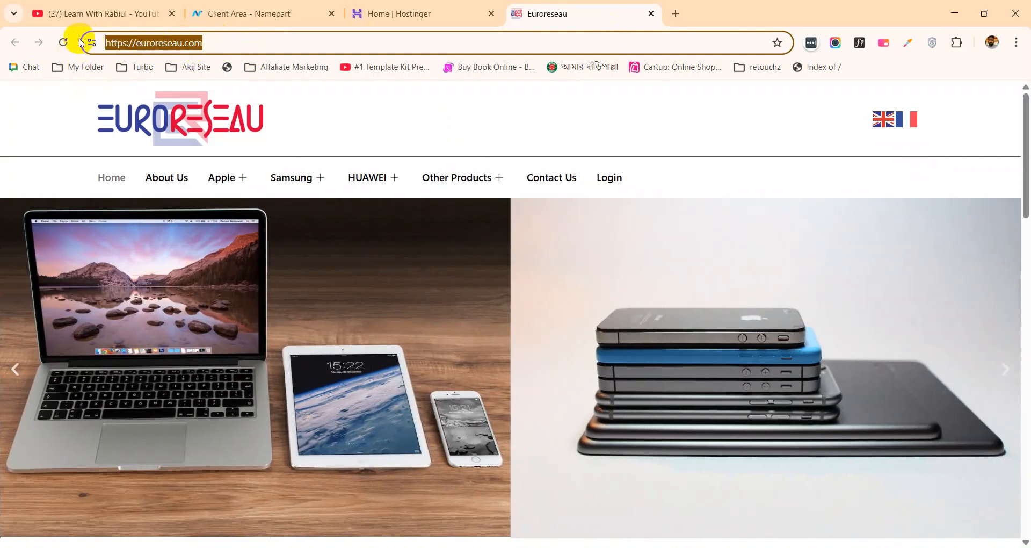
pyautogui.click(225, 14)
pyautogui.moveTo(196, 43); pyautogui.dragTo(81, 34)
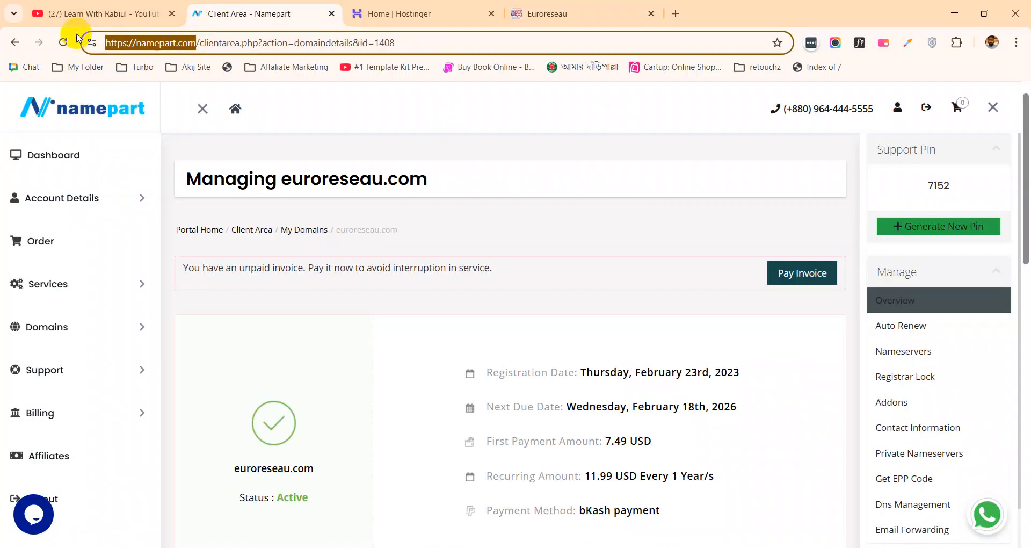
pyautogui.click(76, 90)
pyautogui.click(400, 6)
pyautogui.moveTo(231, 43); pyautogui.dragTo(105, 42)
# - In the Namepart client area, open the list of owned domains and go to the management page for euroreseau.com
pyautogui.click(258, 7)
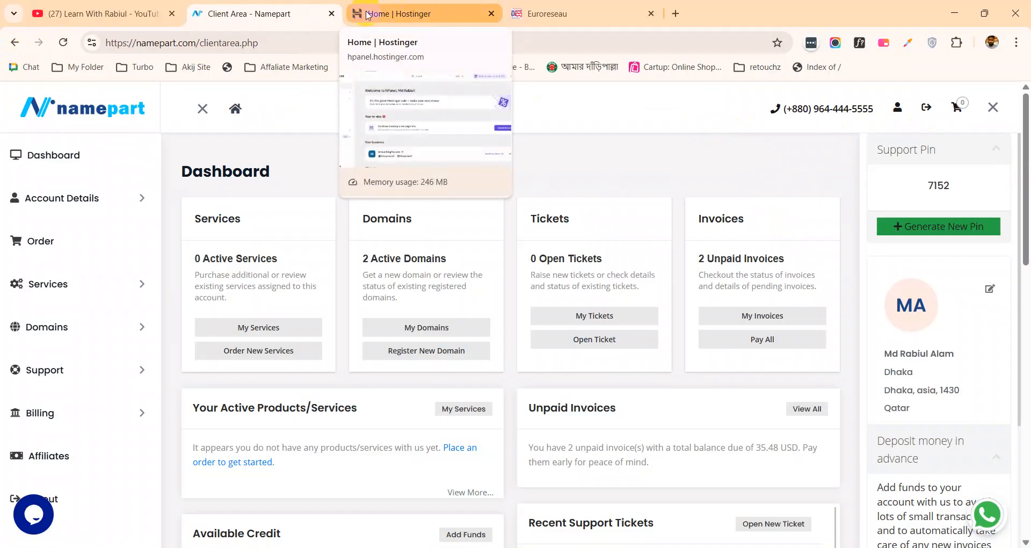
pyautogui.click(307, 39)
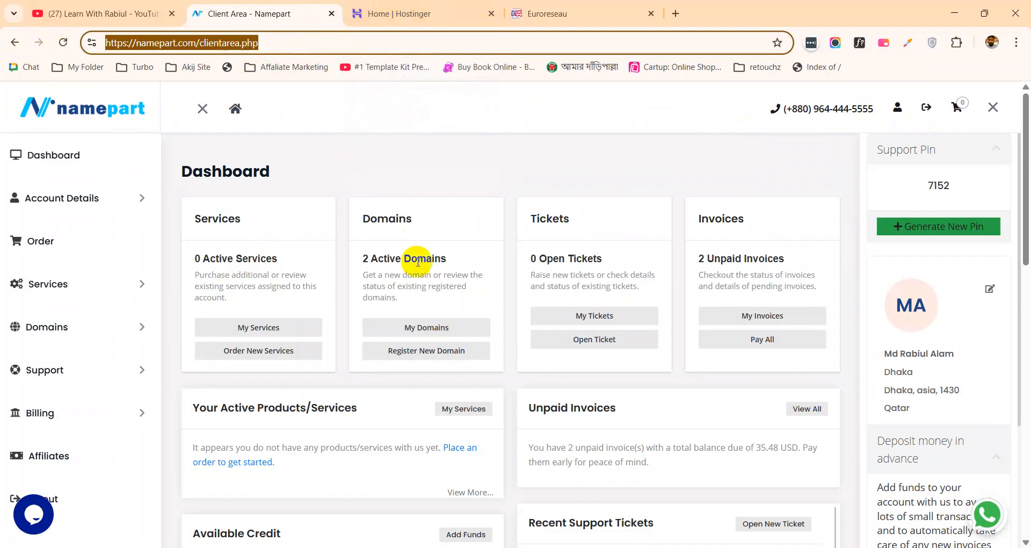
pyautogui.click(405, 327)
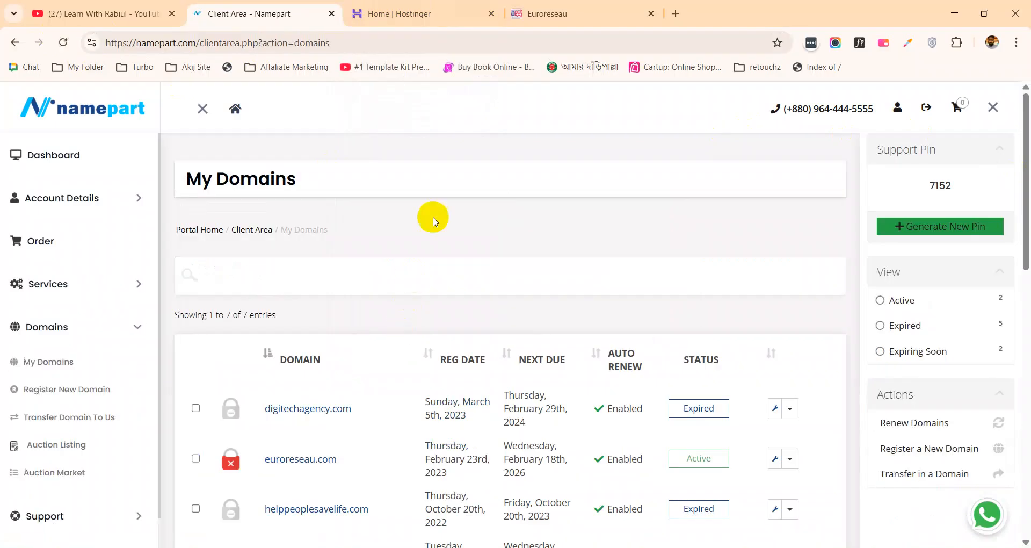
pyautogui.scroll(-3, 329, 252)
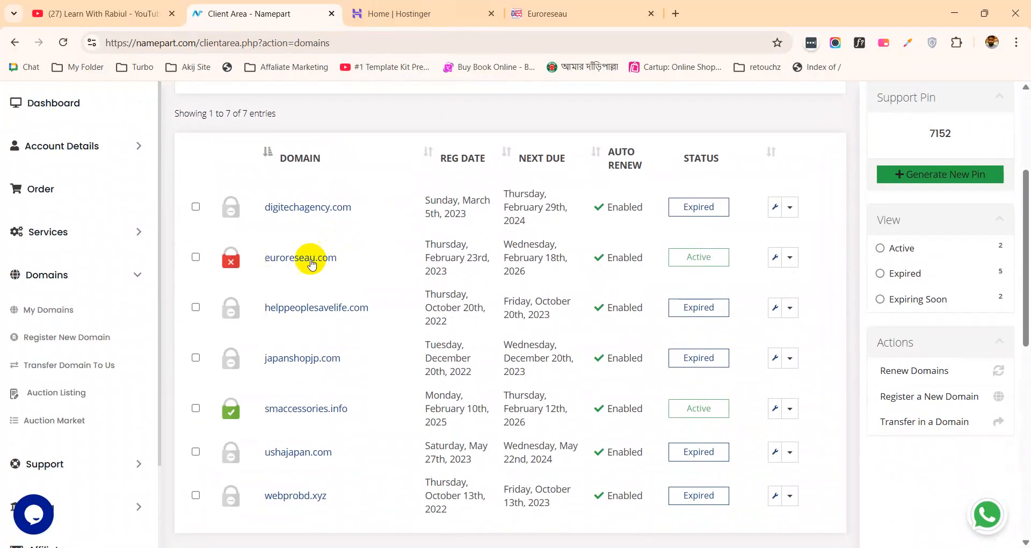
pyautogui.click(789, 258)
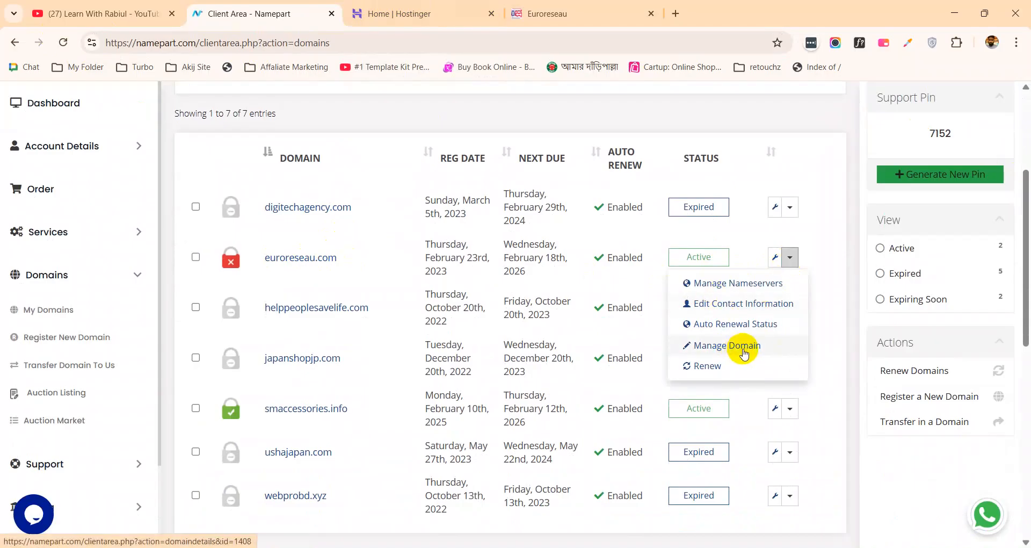
pyautogui.click(743, 349)
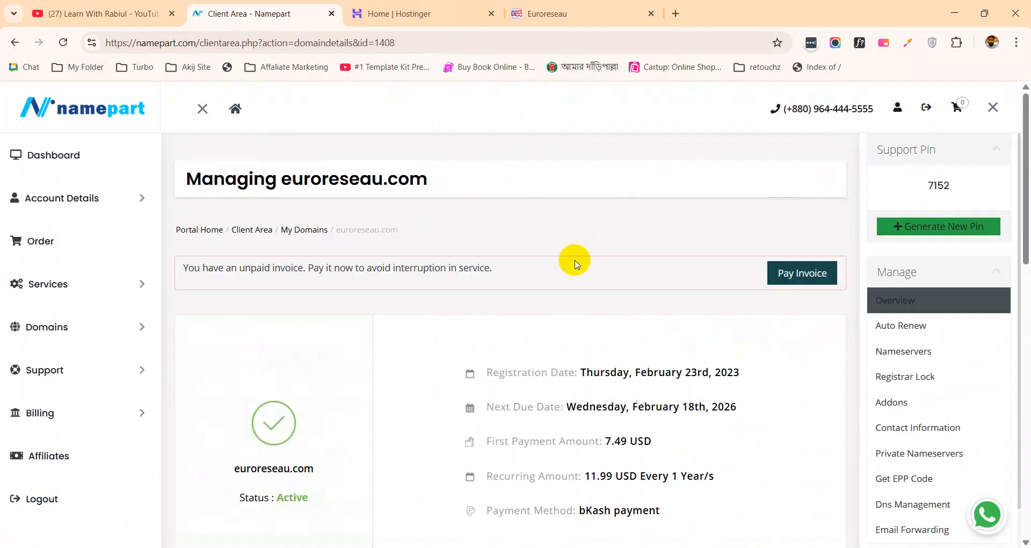
pyautogui.scroll(-6, 575, 263)
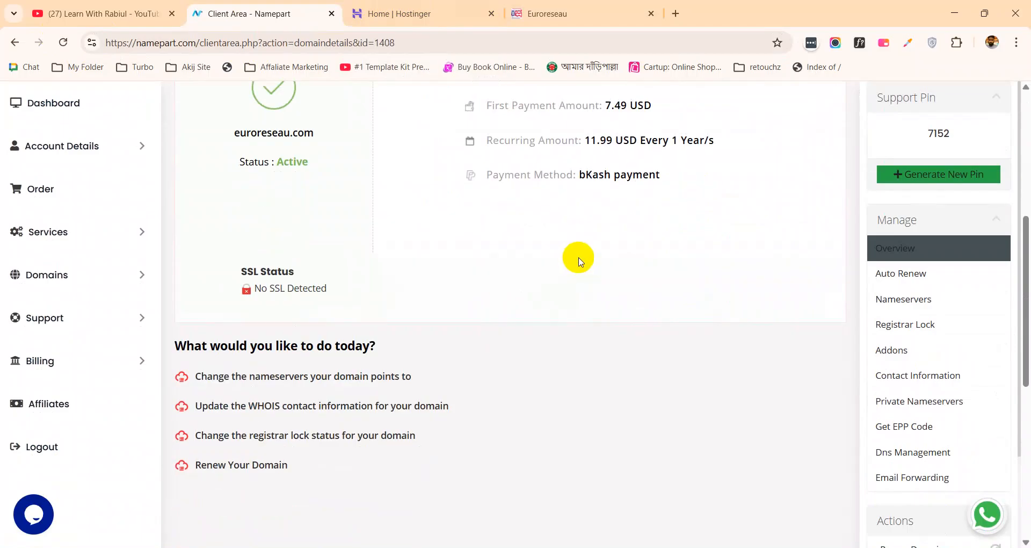
# - Switch to the Euroreseau website and copy the domain name euroreseau.com from its address
pyautogui.click(465, 8)
pyautogui.click(603, 6)
pyautogui.click(127, 42)
pyautogui.click(207, 42)
pyautogui.moveTo(207, 43); pyautogui.dragTo(150, 43)
pyautogui.hotkey('ctrl', 'c')
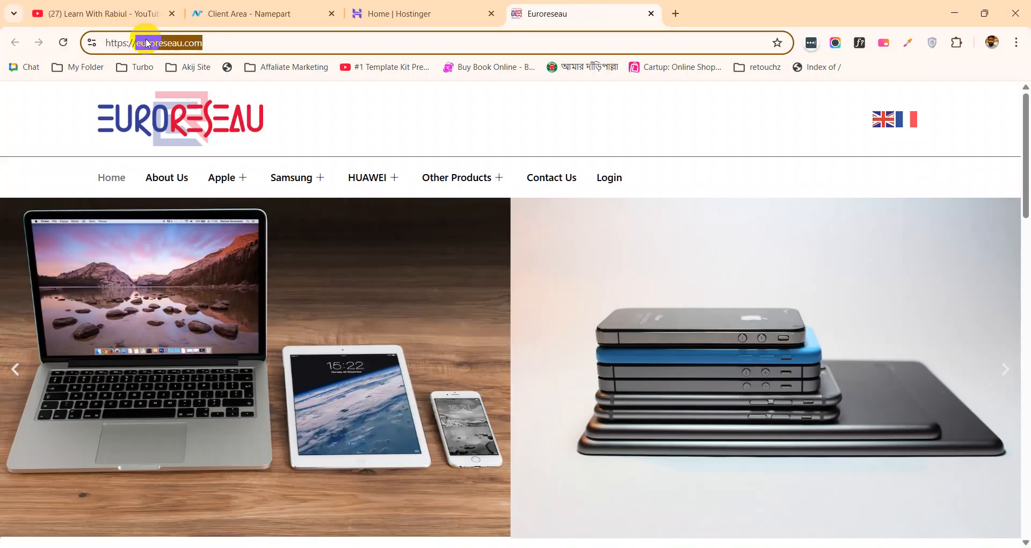
# - Switch to the Hostinger panel and start a new domain transfer to Hostinger from the domain transfers section
pyautogui.click(435, 8)
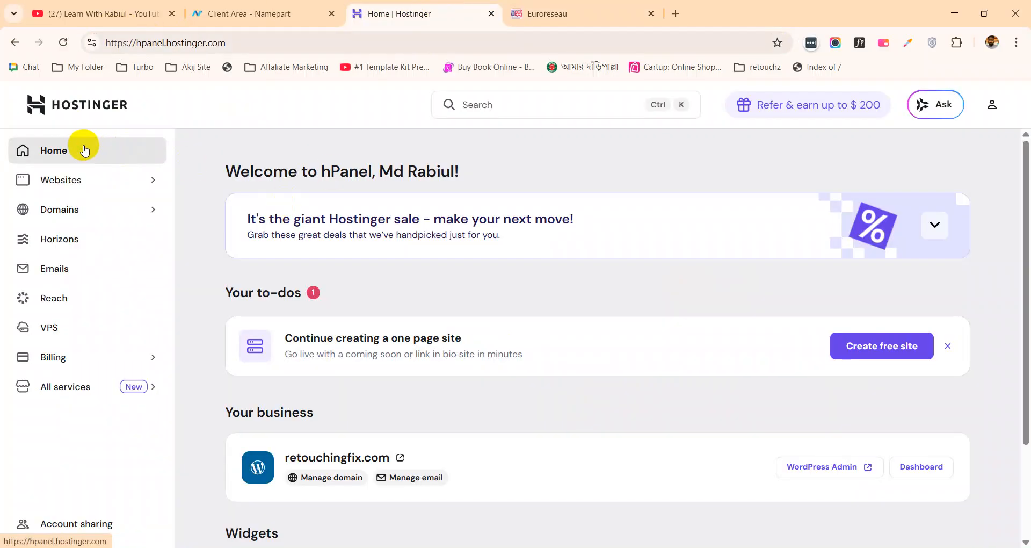
pyautogui.click(109, 210)
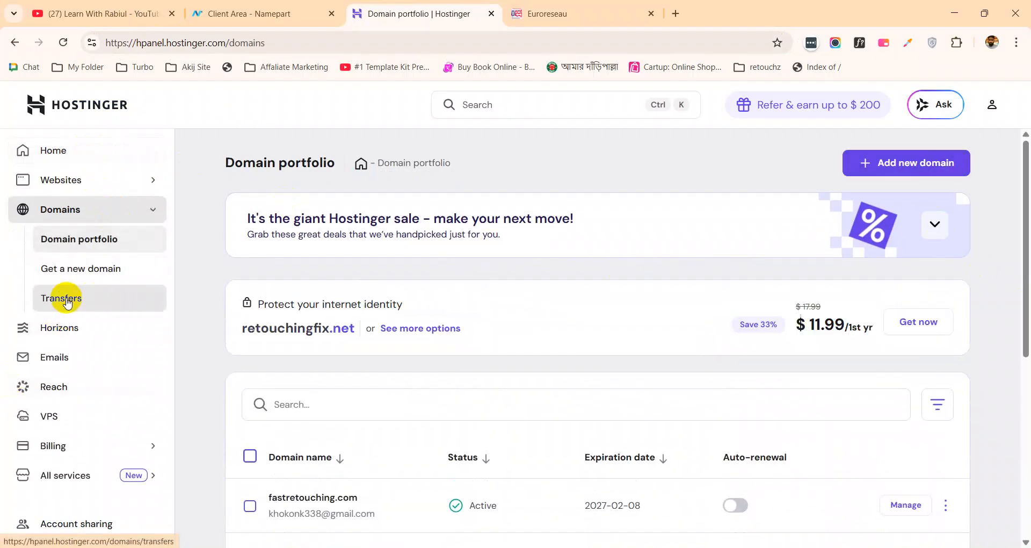
pyautogui.click(67, 302)
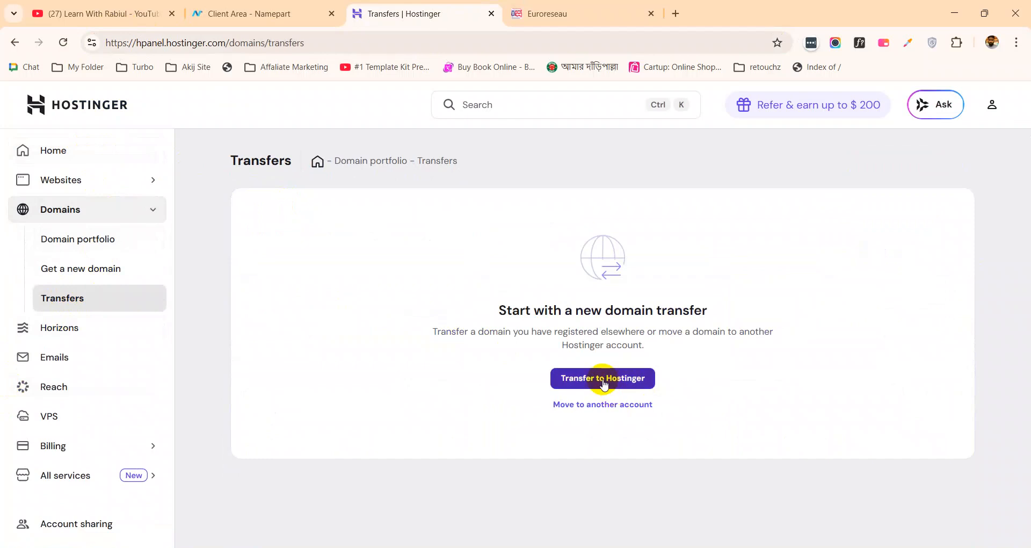
pyautogui.click(603, 378)
pyautogui.click(524, 346)
pyautogui.hotkey('ctrl', 'v')
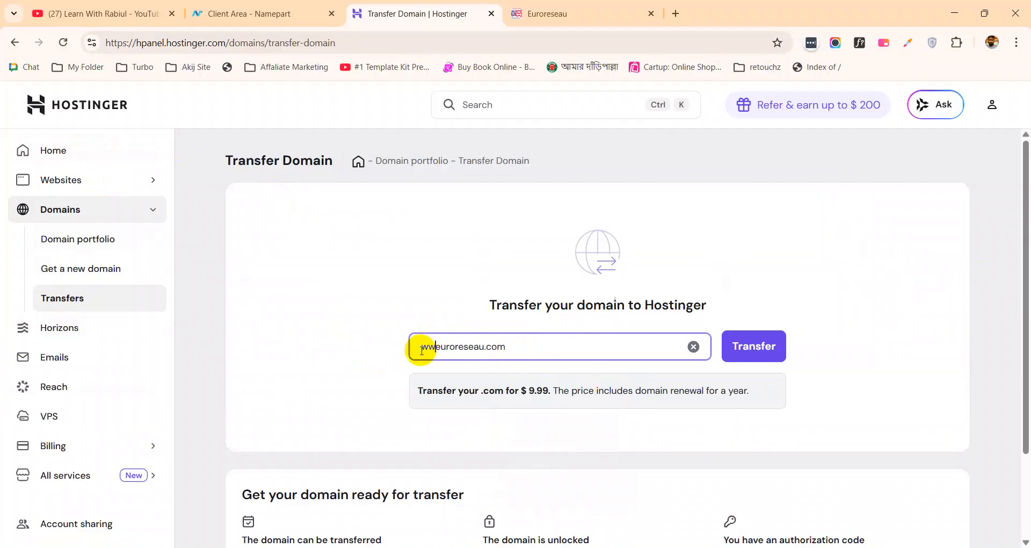
pyautogui.click(750, 348)
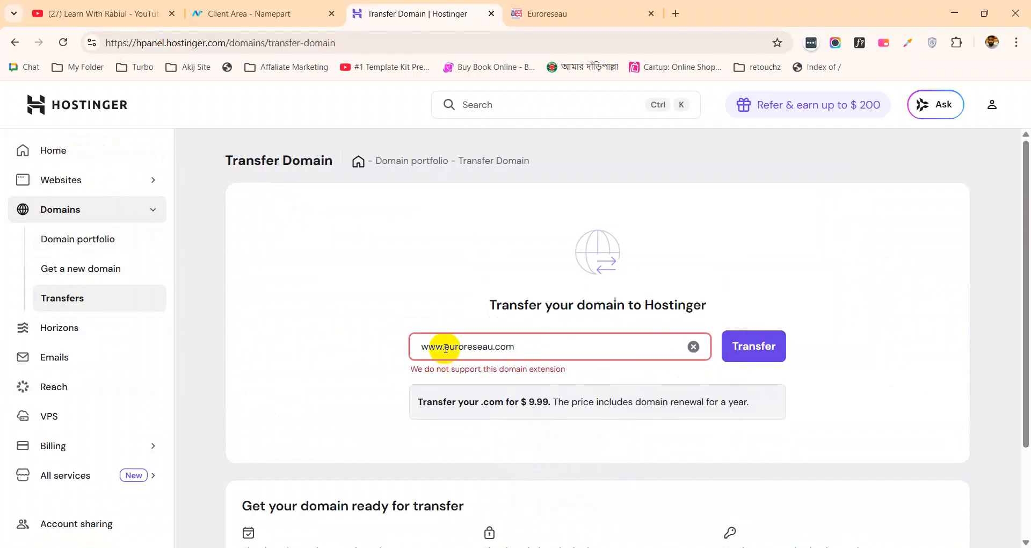
pyautogui.moveTo(436, 348); pyautogui.dragTo(394, 353)
pyautogui.press('BackSpace')
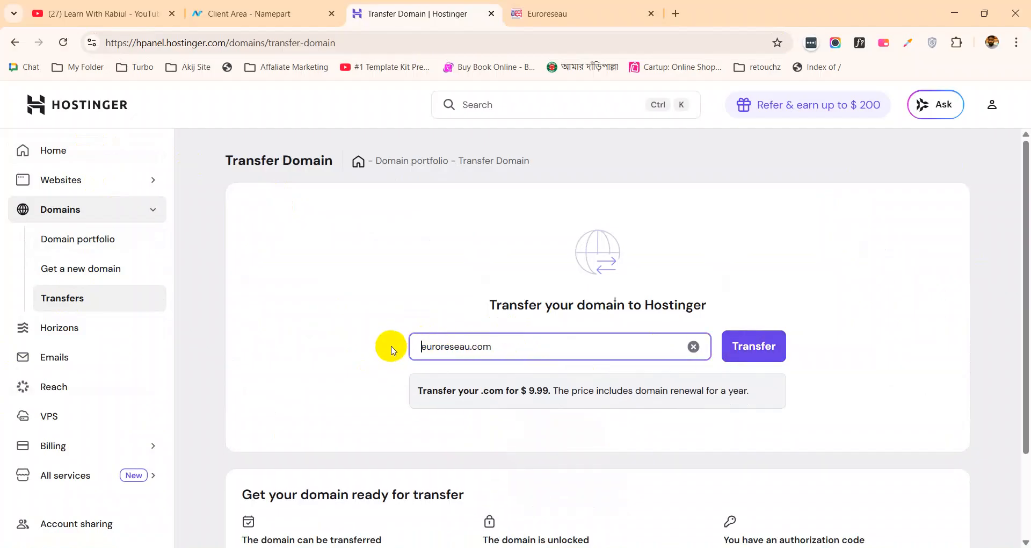
pyautogui.click(743, 349)
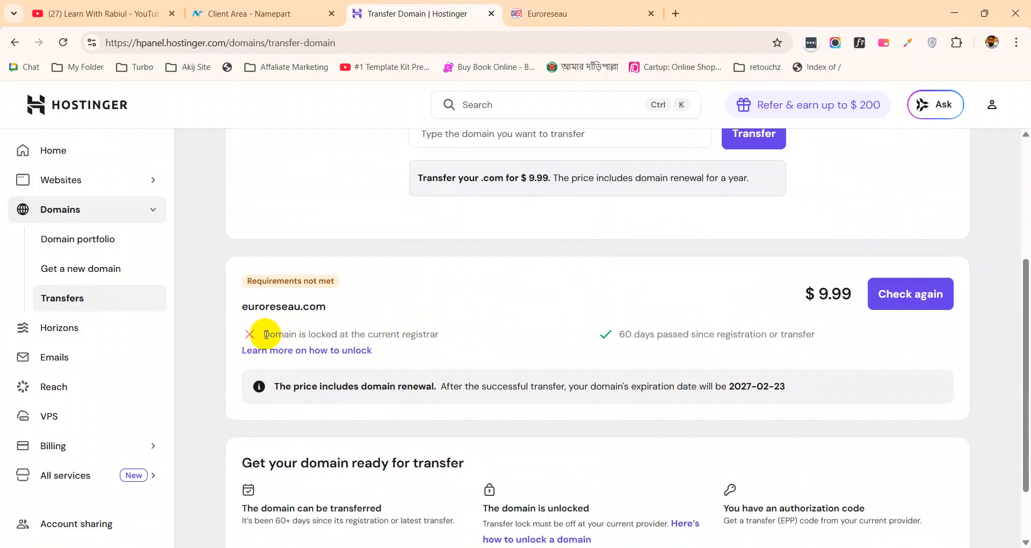
pyautogui.moveTo(266, 334); pyautogui.dragTo(461, 335)
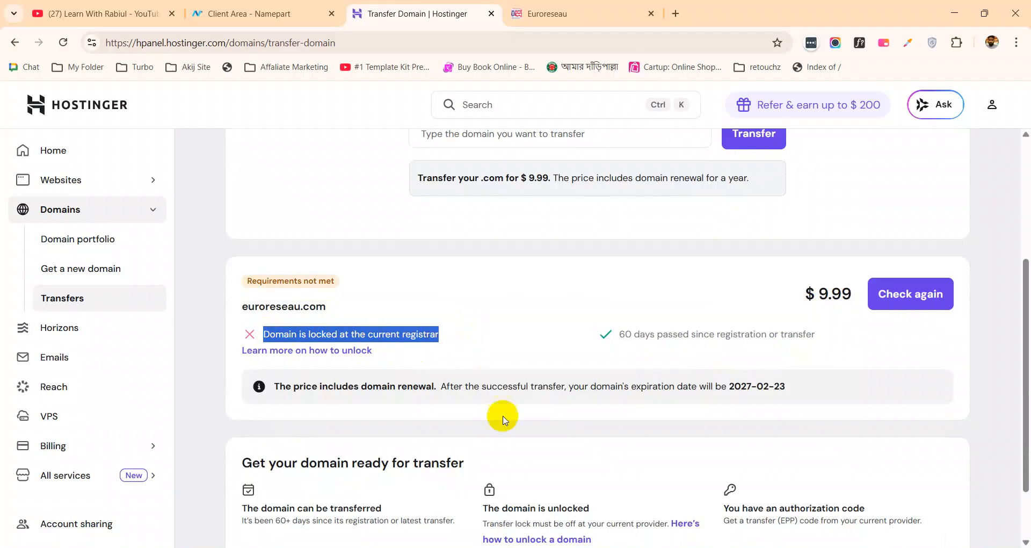
# - Switch back to the Namepart client area and disable the registrar lock for euroreseau.com
pyautogui.click(249, 14)
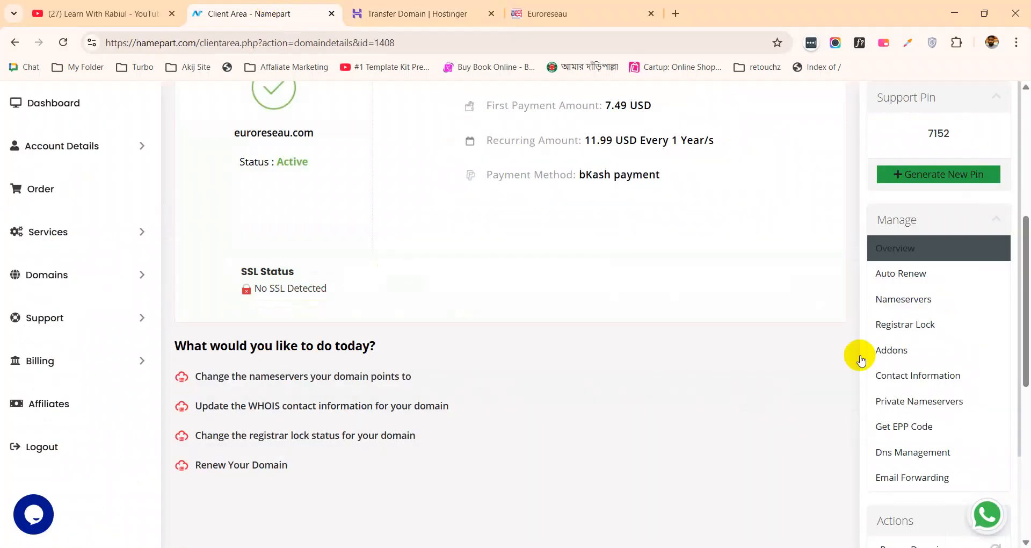
pyautogui.click(906, 325)
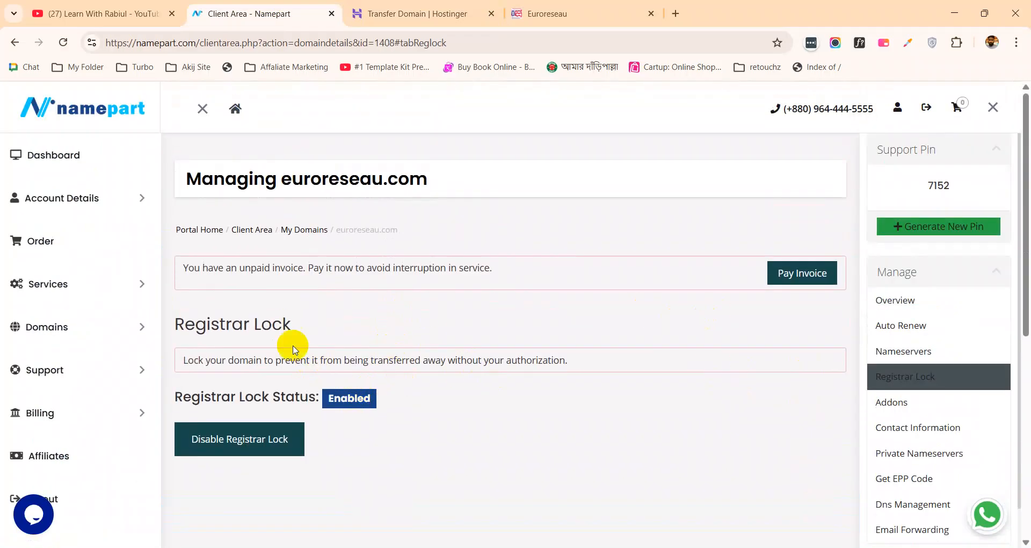
pyautogui.moveTo(187, 360); pyautogui.dragTo(561, 363)
pyautogui.scroll(-1, 789, 345)
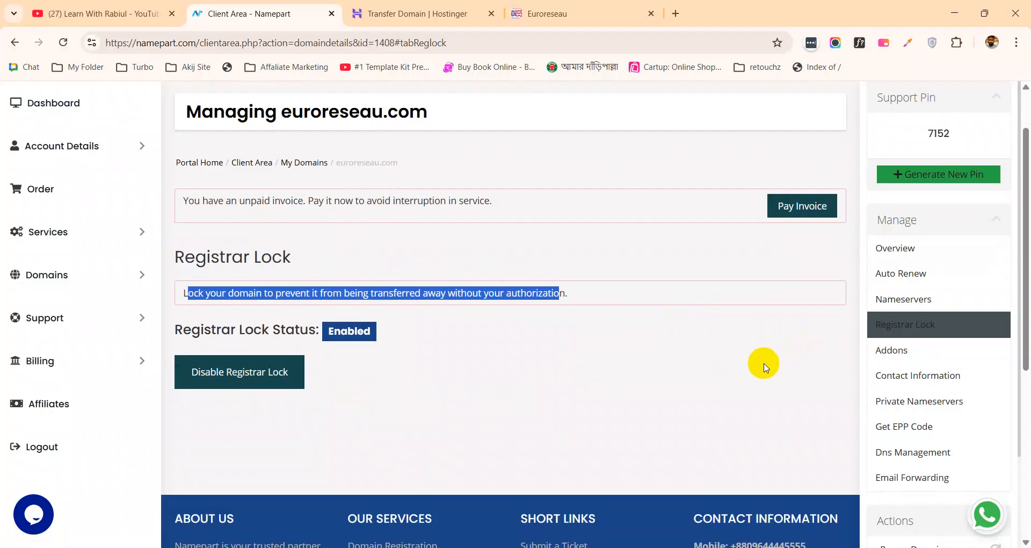
pyautogui.scroll(1, 794, 337)
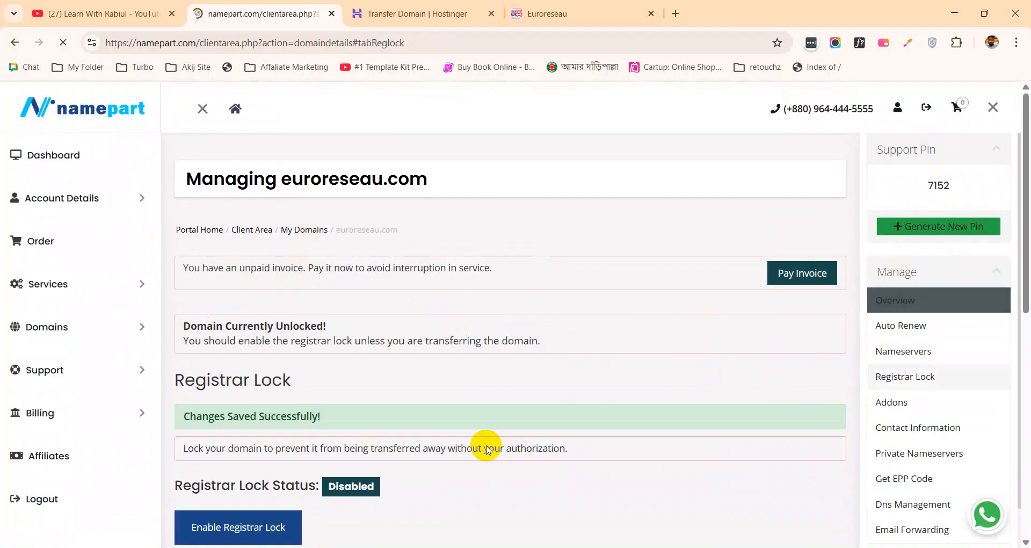
pyautogui.scroll(-1, 344, 342)
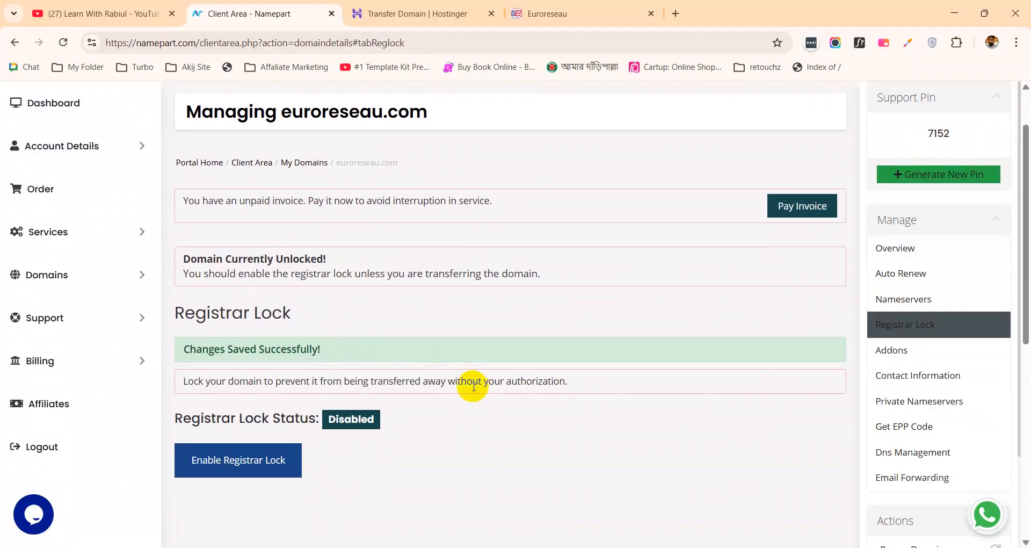
pyautogui.scroll(2, 472, 384)
# - Return to Hostinger's transfer page, submit euroreseau.com again and check its transfer requirements
pyautogui.click(436, 11)
pyautogui.scroll(3, 623, 265)
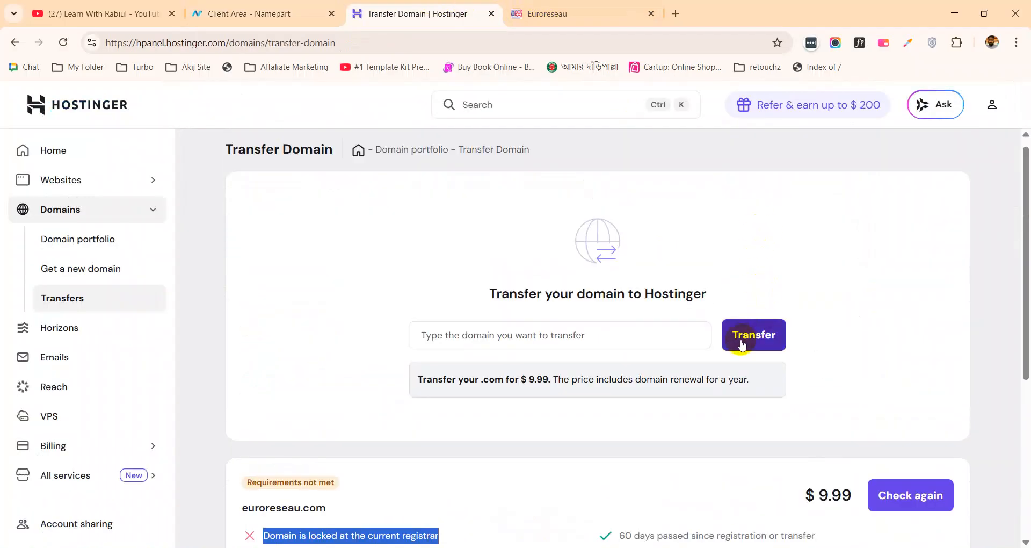
pyautogui.click(459, 337)
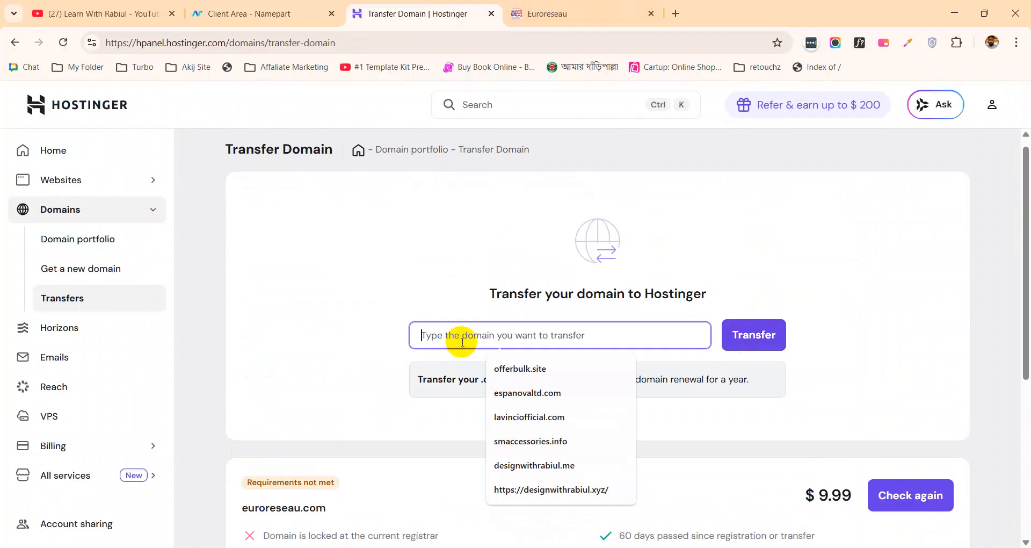
pyautogui.click(611, 5)
pyautogui.hotkey('ctrl', 'c')
pyautogui.click(473, 11)
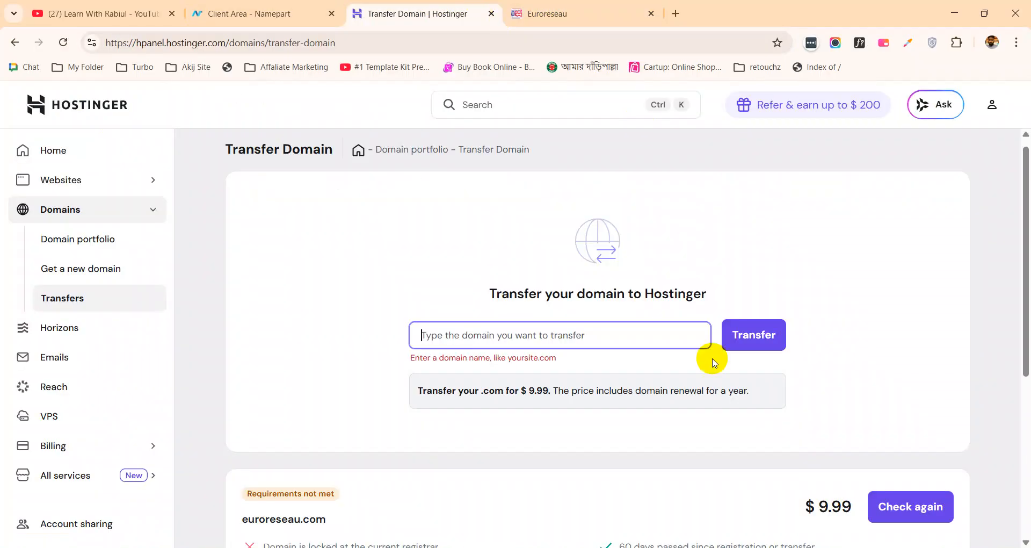
pyautogui.hotkey('ctrl', 'v')
pyautogui.click(752, 339)
pyautogui.scroll(-3, 352, 274)
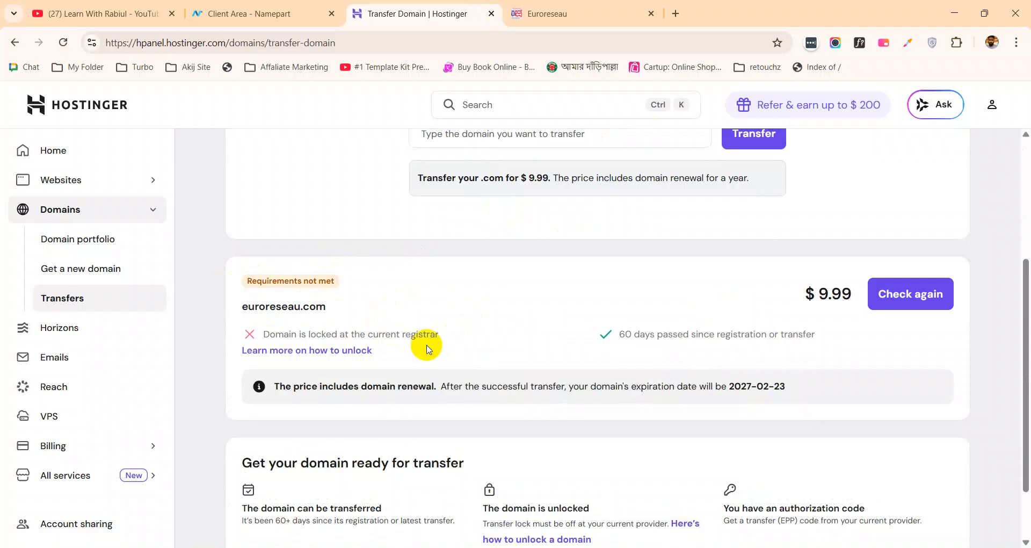
pyautogui.scroll(3, 427, 346)
# - Recheck the registrar lock status of euroreseau.com in the Namepart client area
pyautogui.click(258, 14)
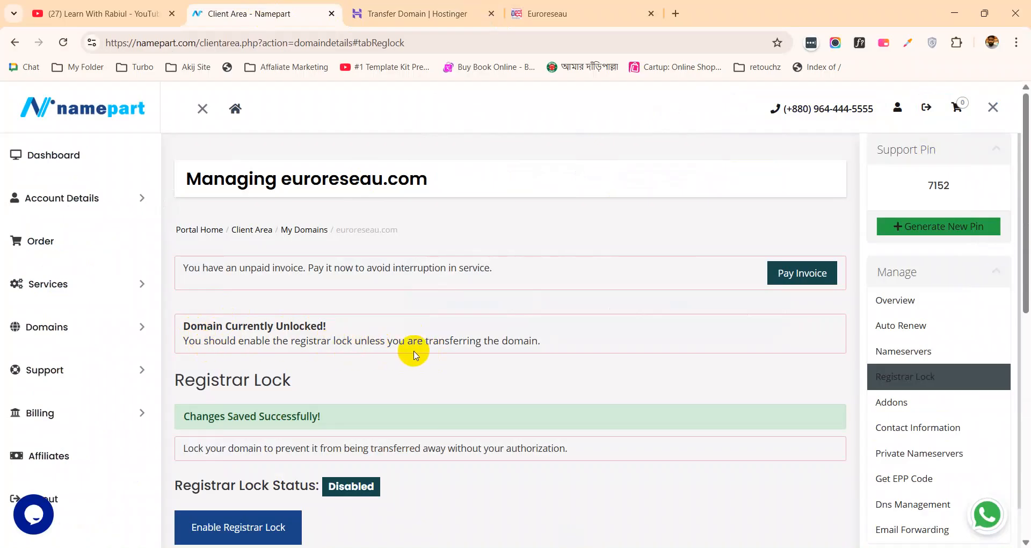
pyautogui.scroll(-3, 413, 354)
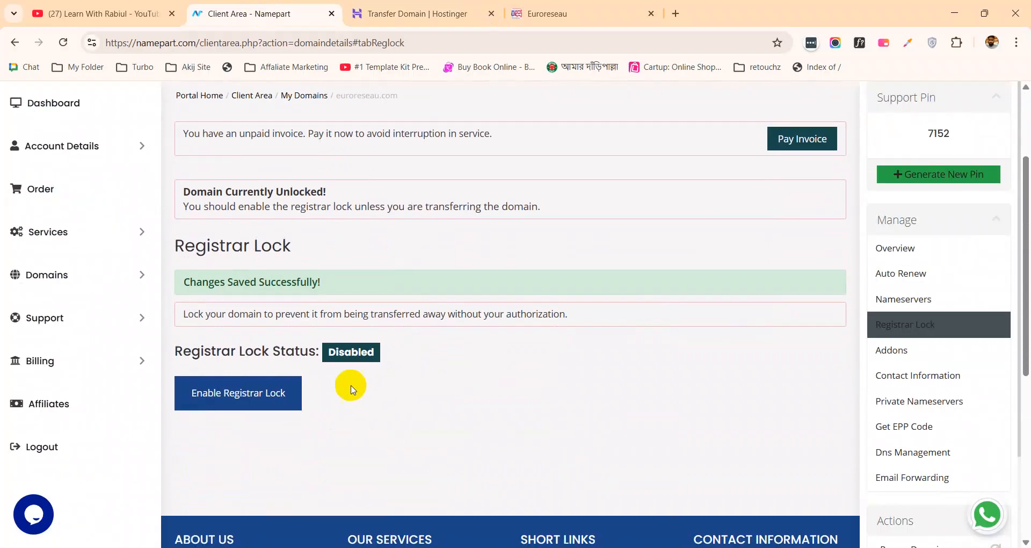
pyautogui.scroll(1, 127, 327)
pyautogui.scroll(2, 106, 299)
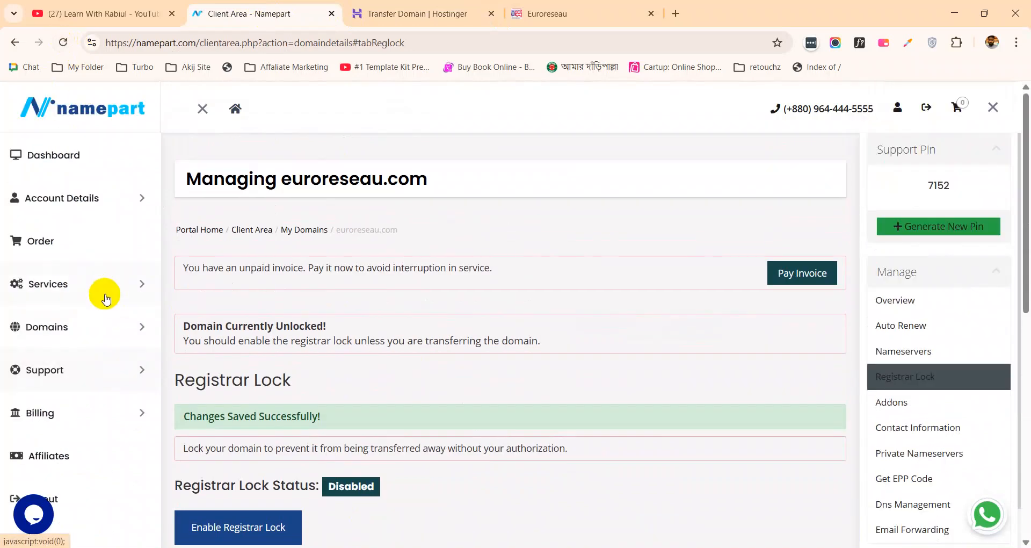
# - Open Namepart's My Domains list again and locate the euroreseau.com entry
pyautogui.click(46, 325)
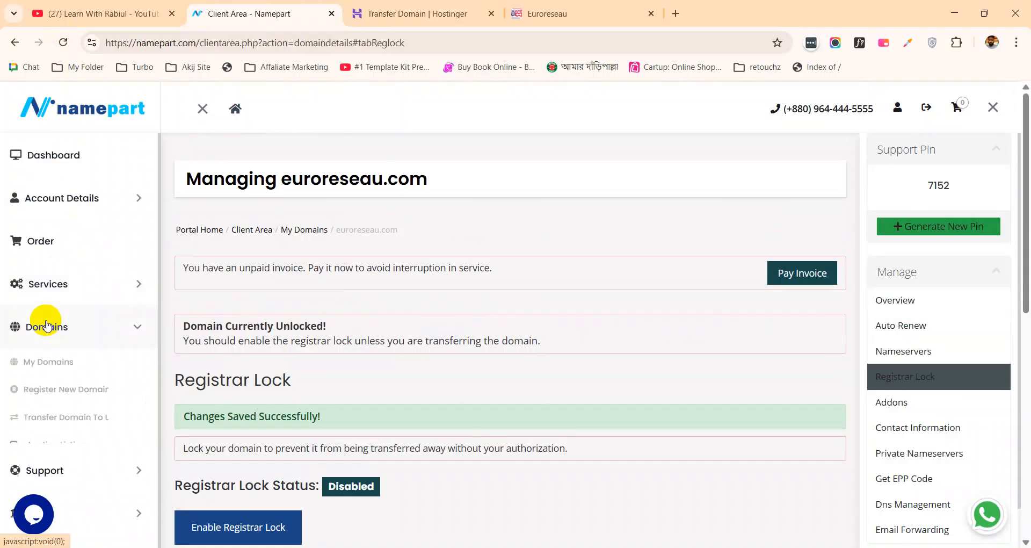
pyautogui.scroll(-1, 68, 382)
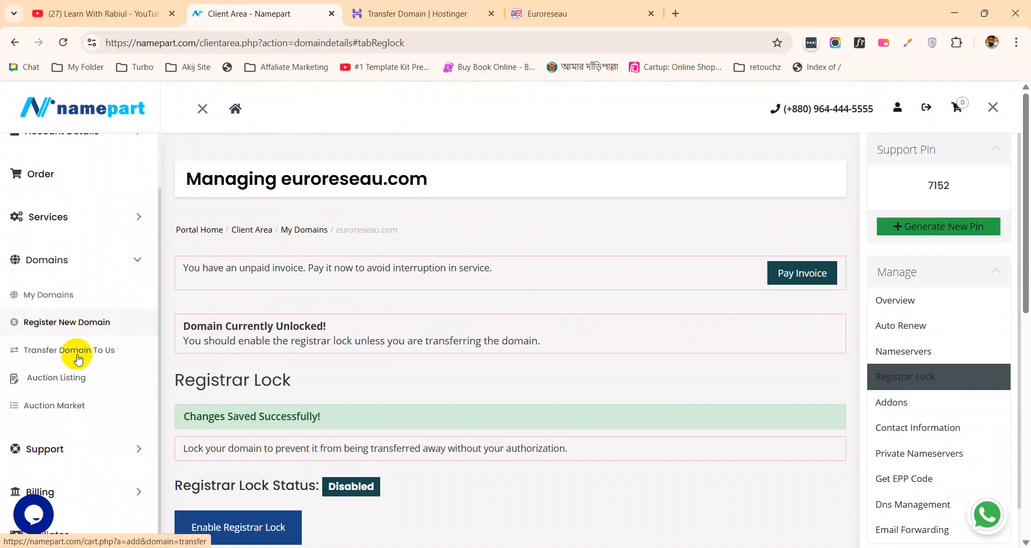
pyautogui.click(63, 295)
pyautogui.scroll(-2, 509, 322)
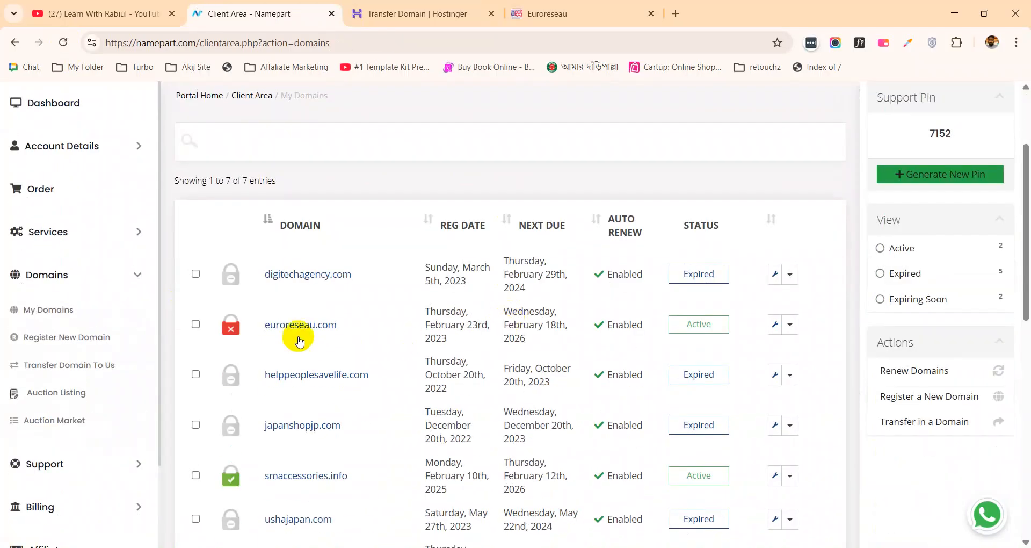
# - Open nameserver management for euroreseau.com in Namepart, and check the domain's registrar lock status
pyautogui.click(788, 325)
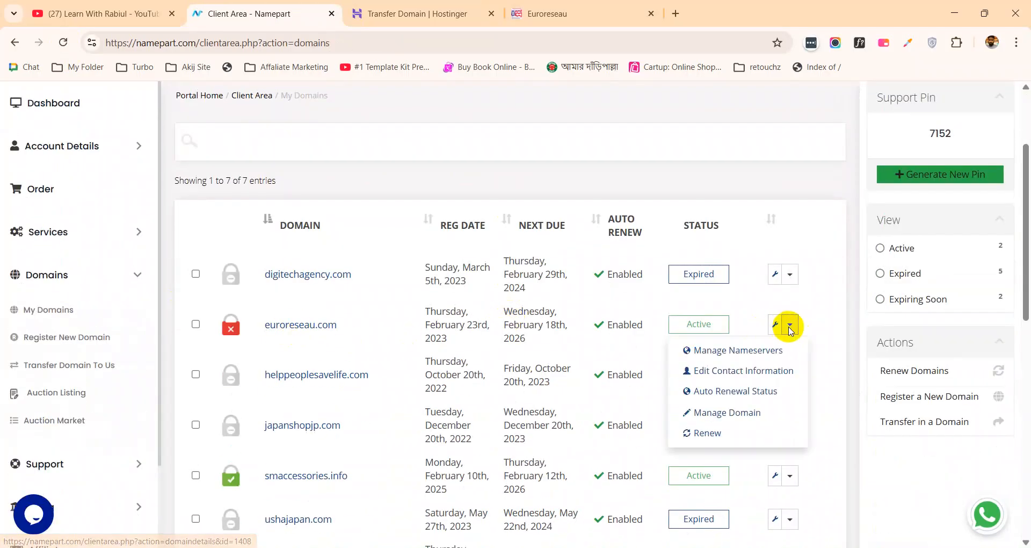
pyautogui.click(750, 349)
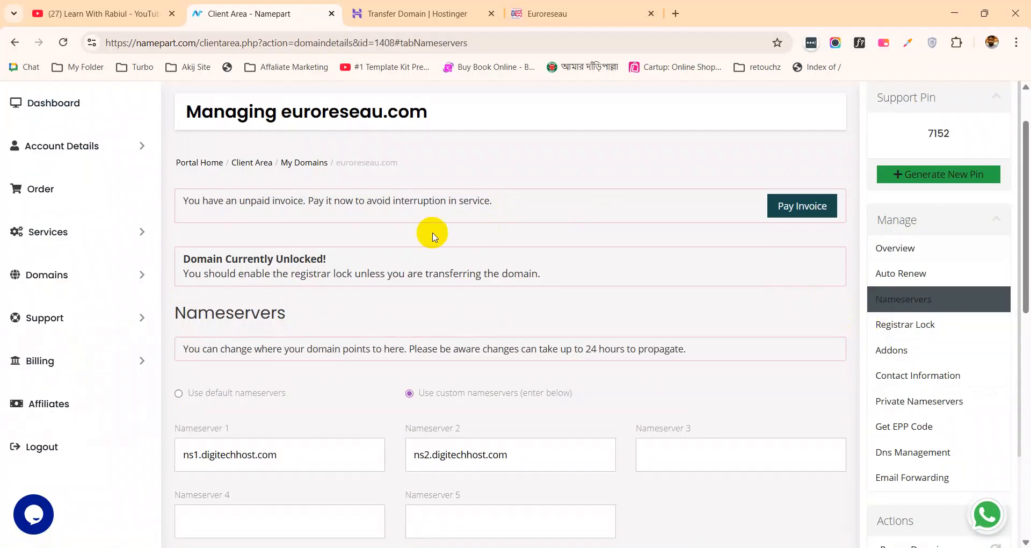
pyautogui.scroll(-4, 434, 236)
pyautogui.click(960, 322)
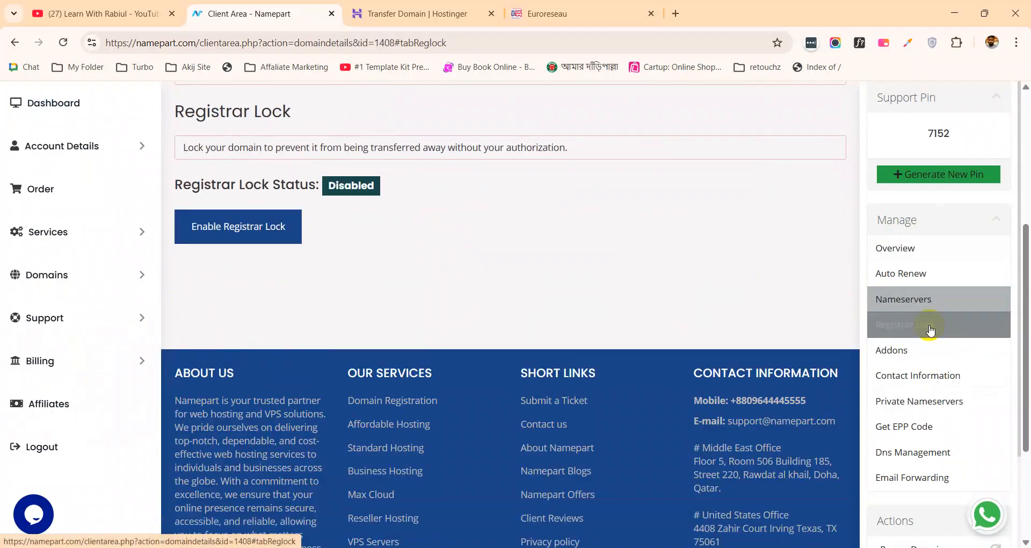
pyautogui.scroll(5, 349, 376)
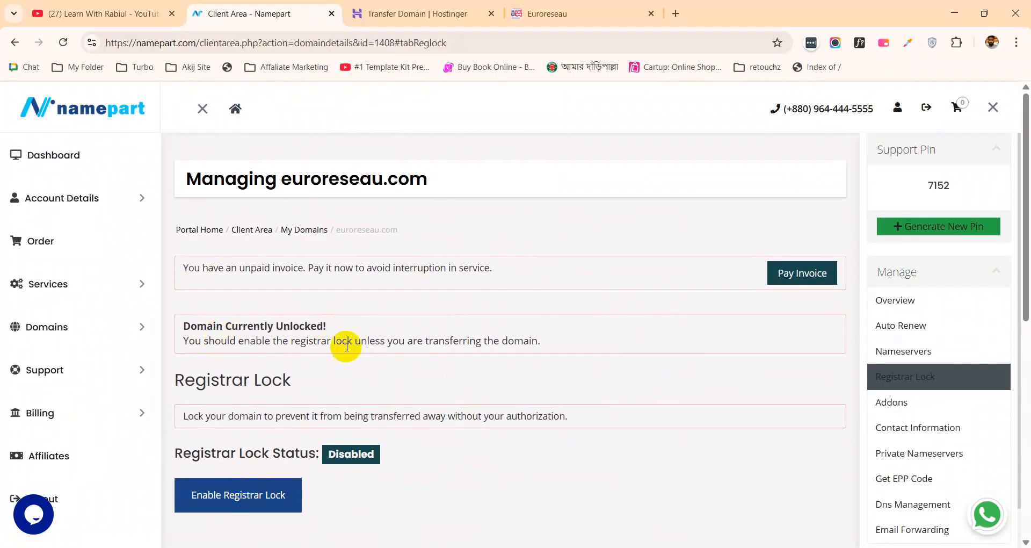
# - Return to Hostinger's transfer page and resubmit euroreseau.com to recheck whether it is eligible for transfer
pyautogui.click(434, 11)
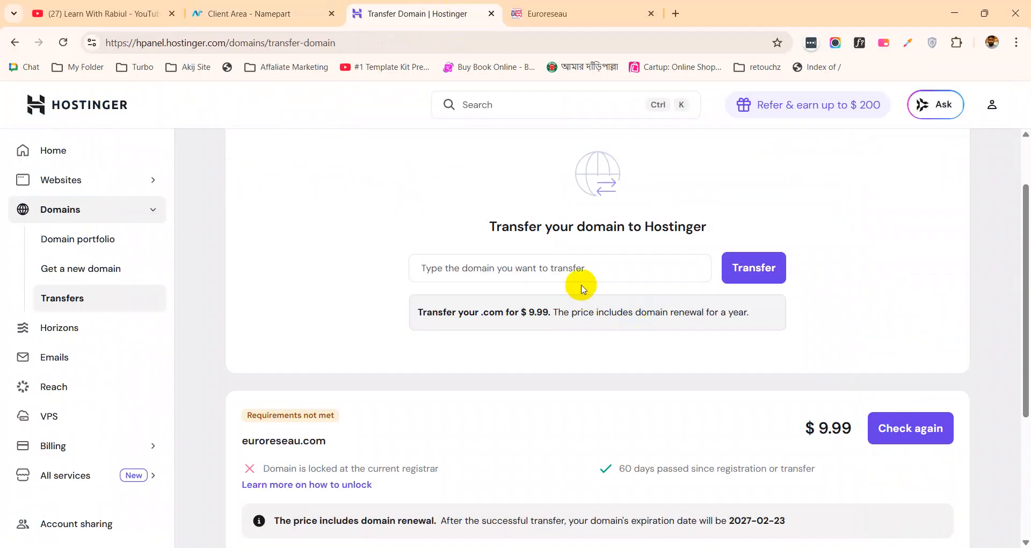
pyautogui.click(562, 5)
pyautogui.click(426, 12)
pyautogui.click(596, 265)
pyautogui.write('euroreseau.com')
pyautogui.click(724, 272)
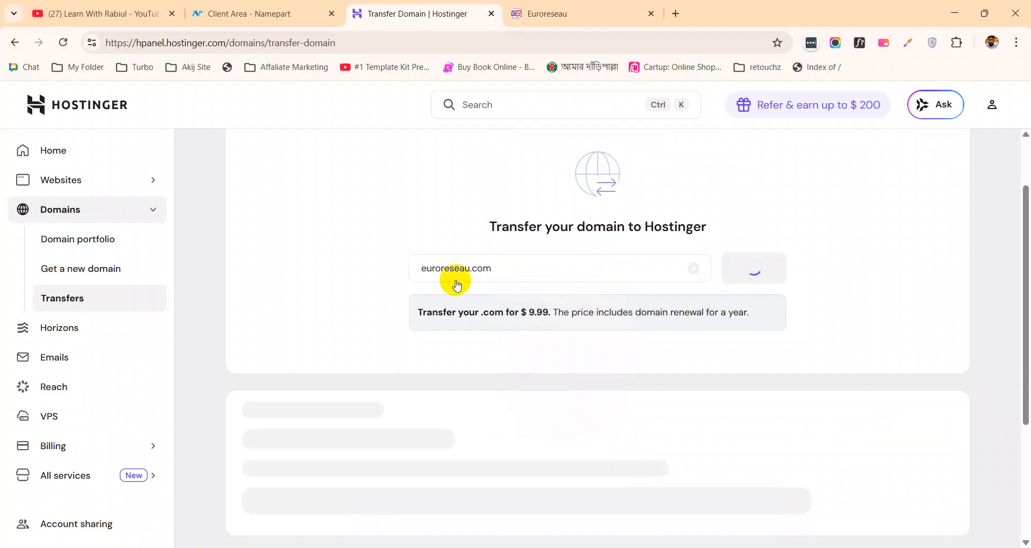
pyautogui.scroll(-1, 379, 268)
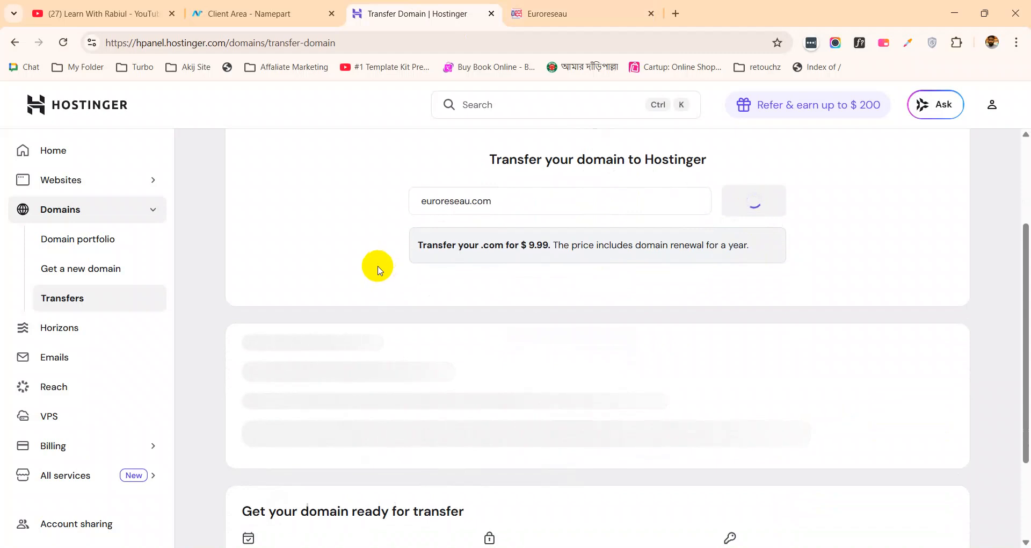
pyautogui.scroll(1, 378, 268)
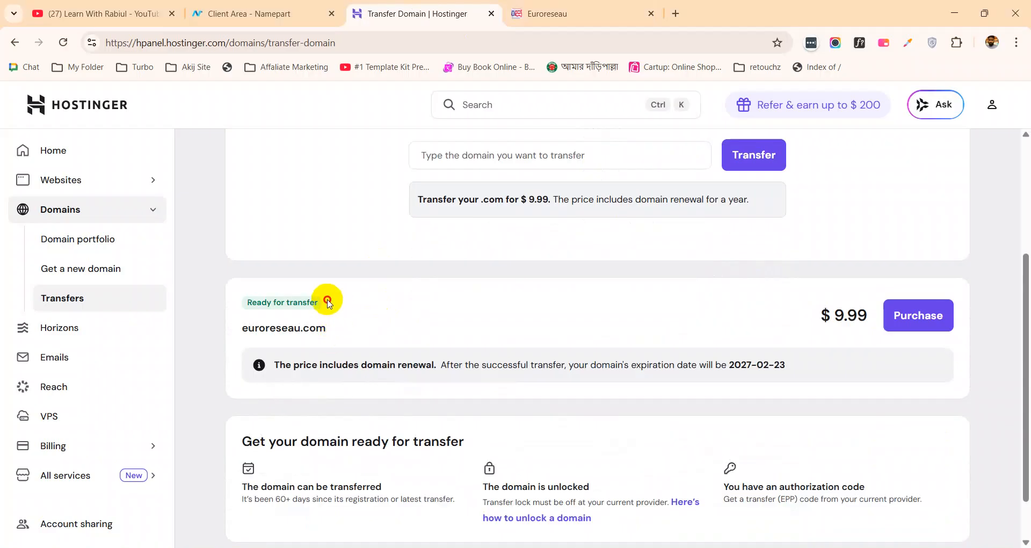
# - Review the transfer status and price of euroreseau.com, and open the checkout to purchase its transfer
pyautogui.moveTo(328, 303); pyautogui.dragTo(244, 302)
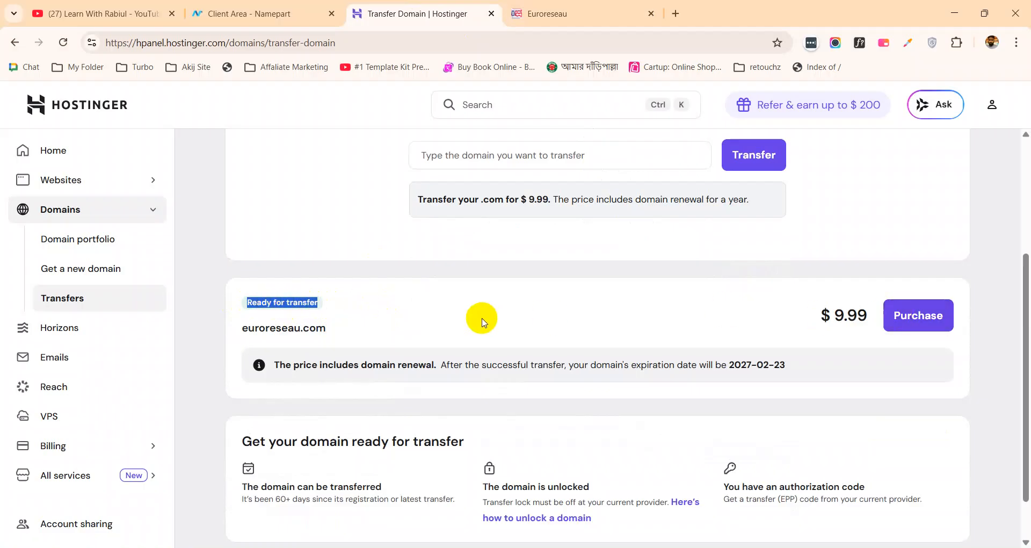
pyautogui.scroll(-1, 482, 321)
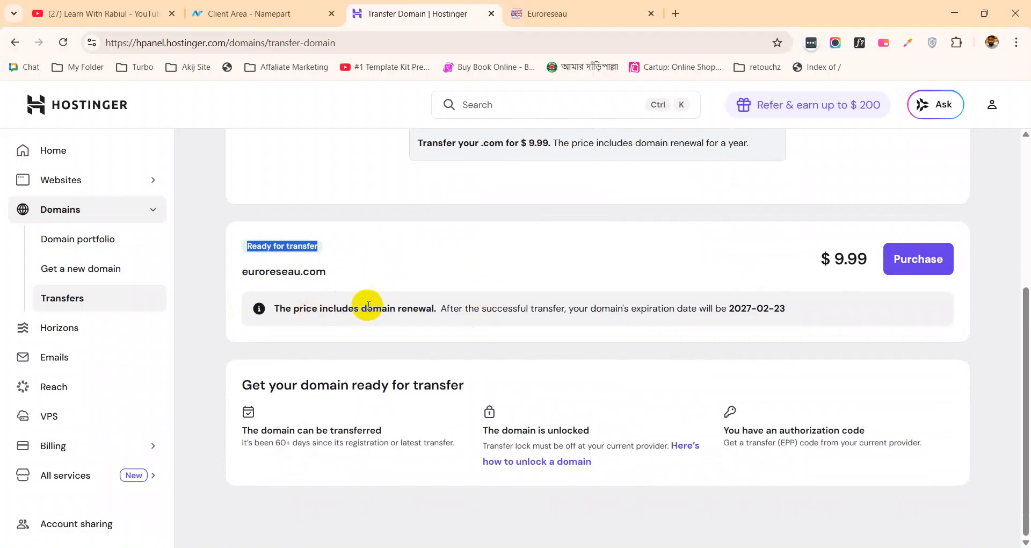
pyautogui.moveTo(817, 258); pyautogui.dragTo(860, 258)
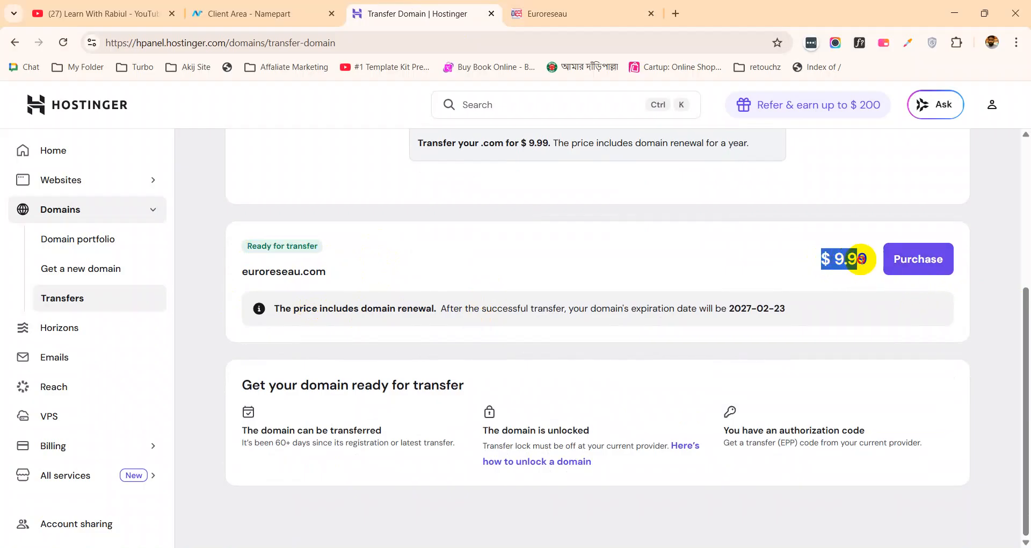
pyautogui.scroll(3, 626, 293)
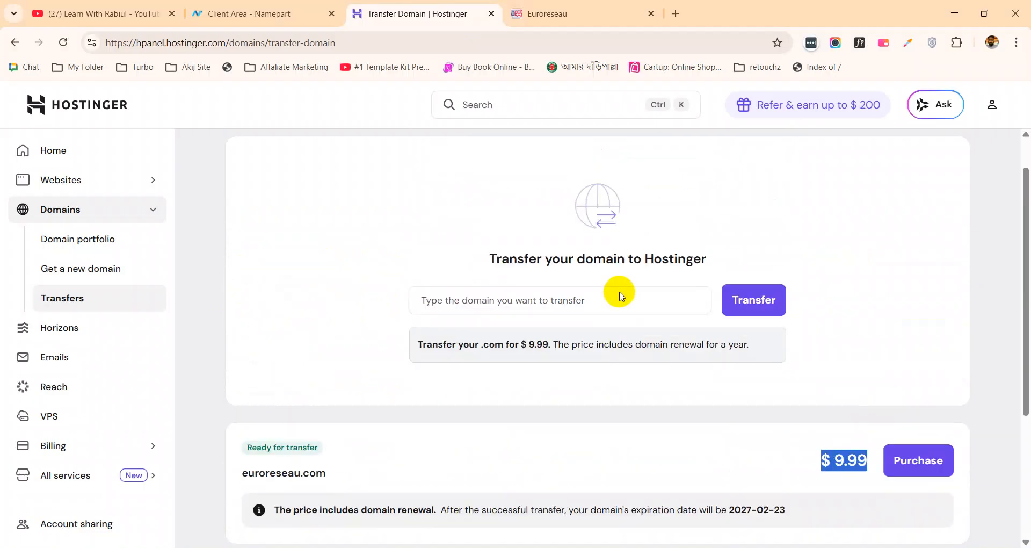
pyautogui.scroll(-2, 617, 292)
pyautogui.click(913, 337)
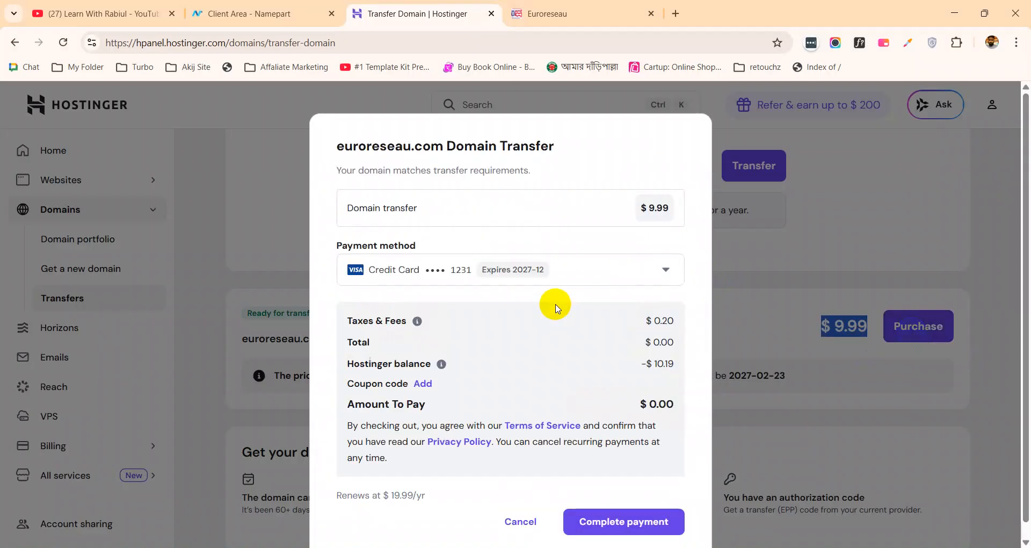
# - Check the available payment methods and the Hostinger balance deduction in the domain transfer checkout
pyautogui.click(664, 269)
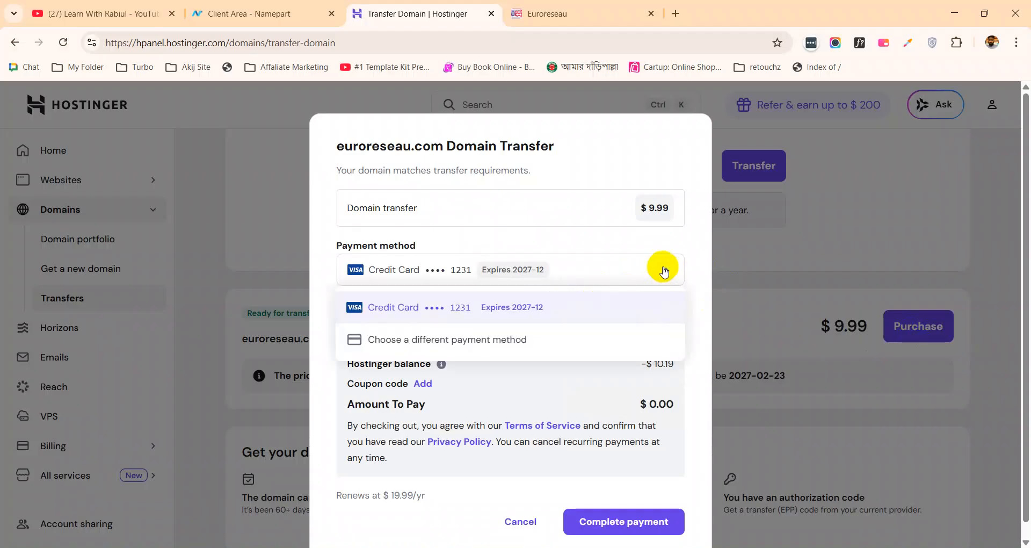
pyautogui.click(691, 243)
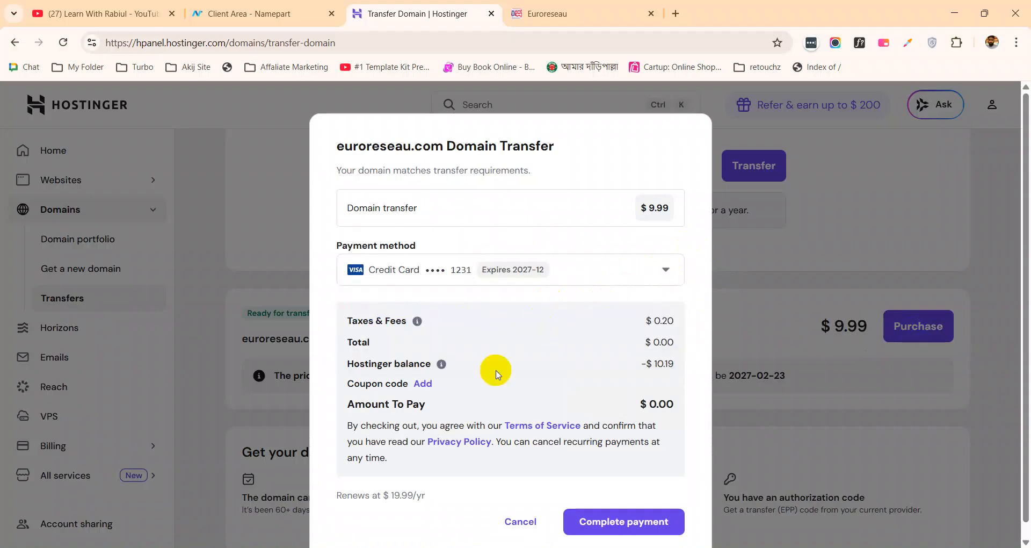
pyautogui.moveTo(641, 364); pyautogui.dragTo(660, 367)
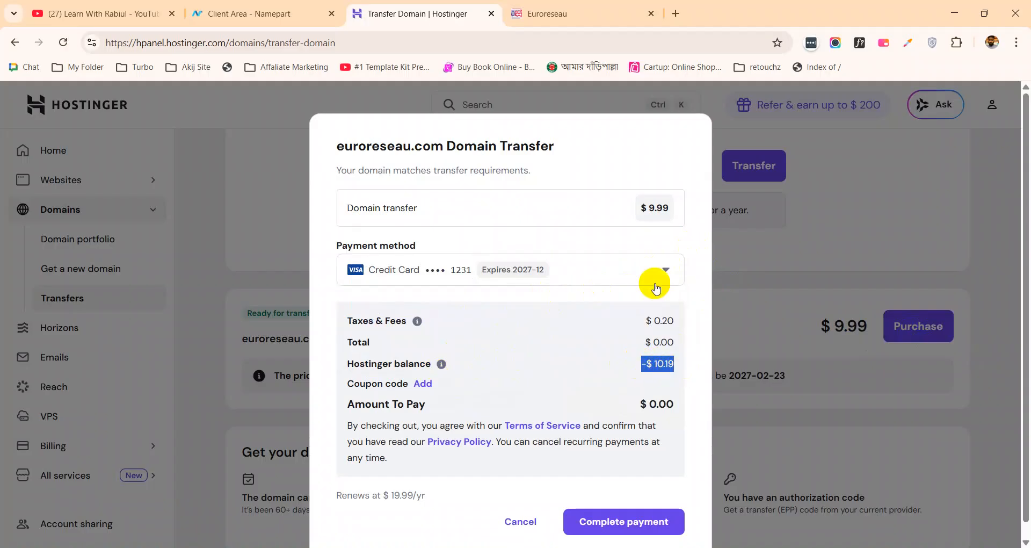
pyautogui.click(527, 361)
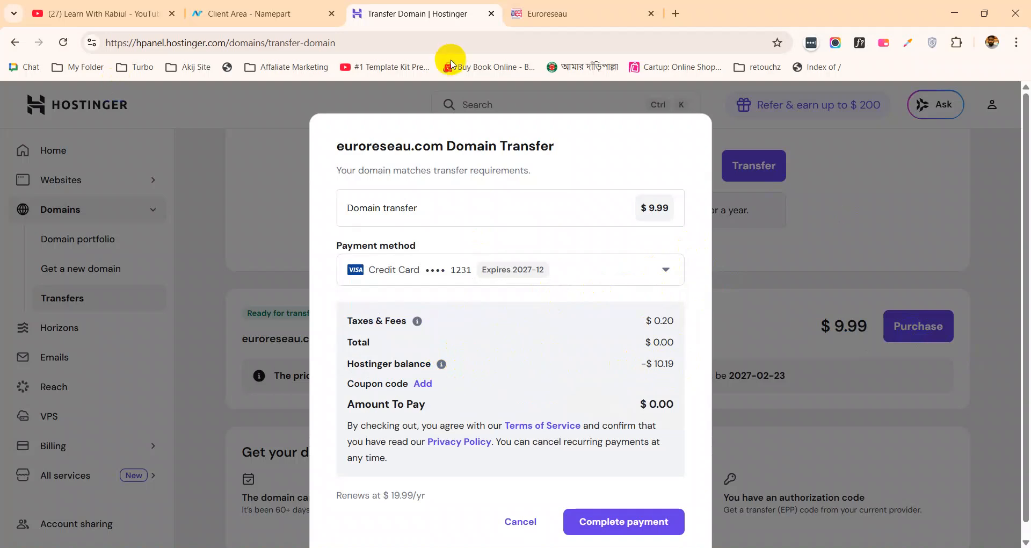
# - Open hostinger.com in a new browser tab, place it before the Namepart tab, and enter the hPanel home page
pyautogui.click(677, 14)
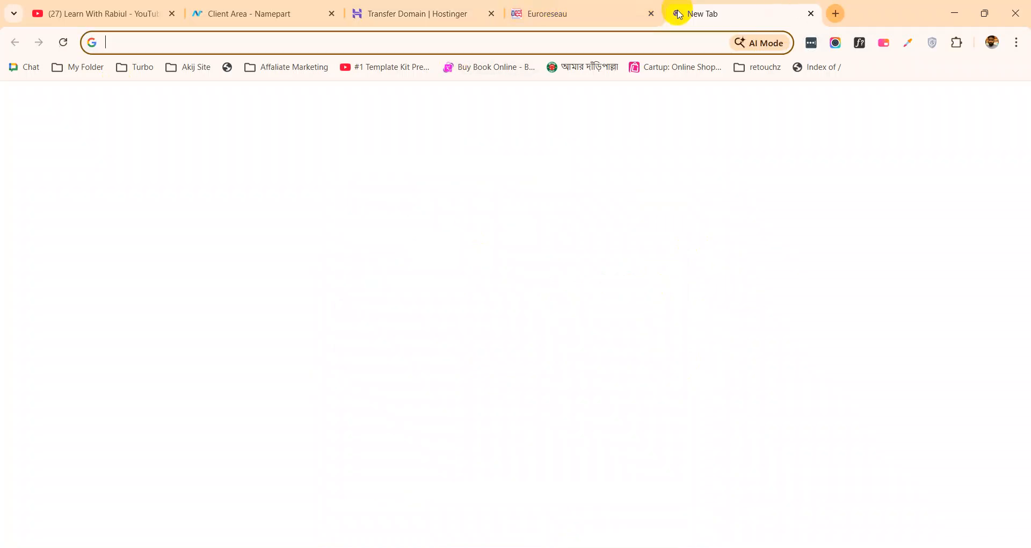
pyautogui.write('ho')
pyautogui.press('Return')
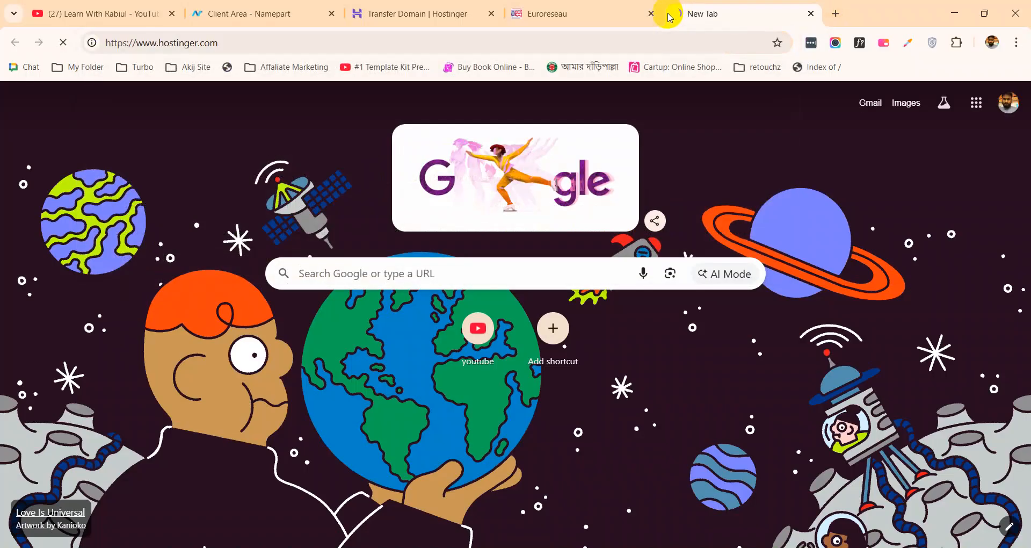
pyautogui.moveTo(705, 5); pyautogui.dragTo(250, 6)
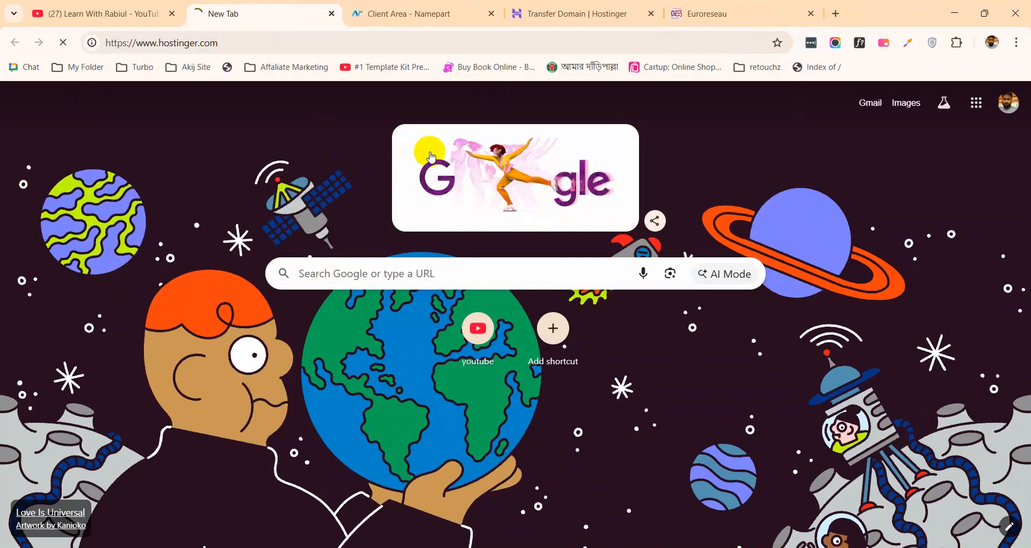
pyautogui.click(350, 5)
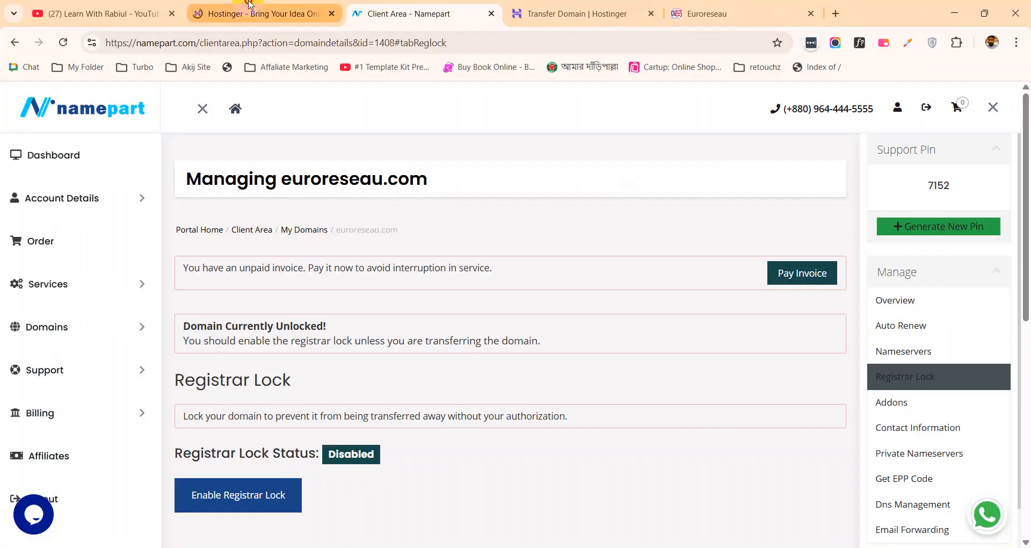
pyautogui.click(250, 5)
pyautogui.click(958, 129)
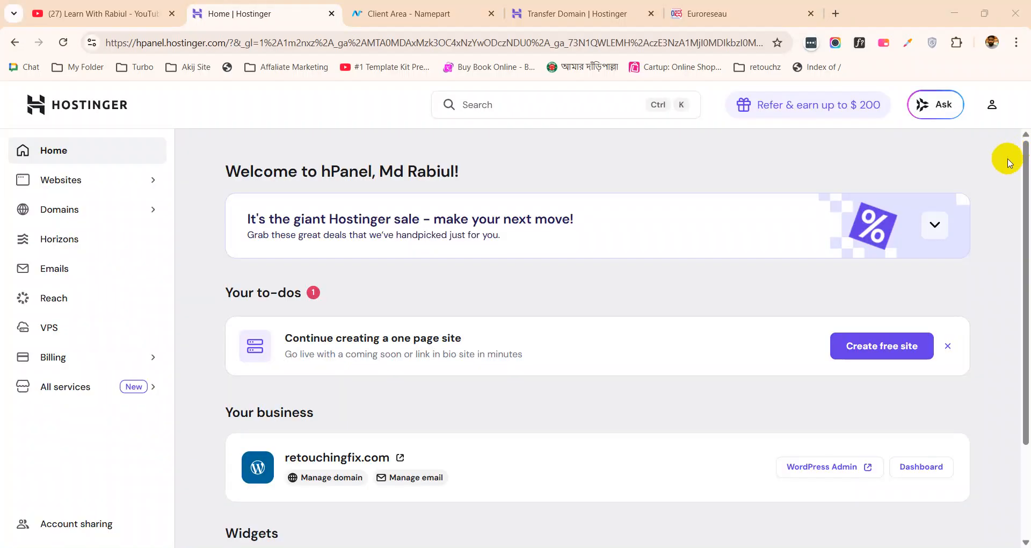
# - Open the referral program's earnings overview in hPanel and check the available Hostinger balance
pyautogui.click(794, 107)
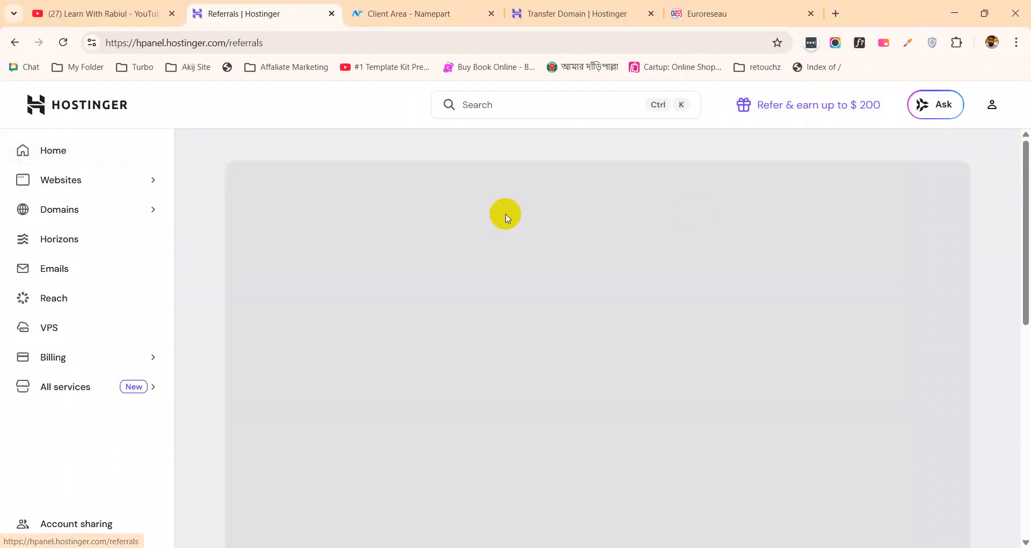
pyautogui.scroll(-1, 509, 189)
pyautogui.click(378, 134)
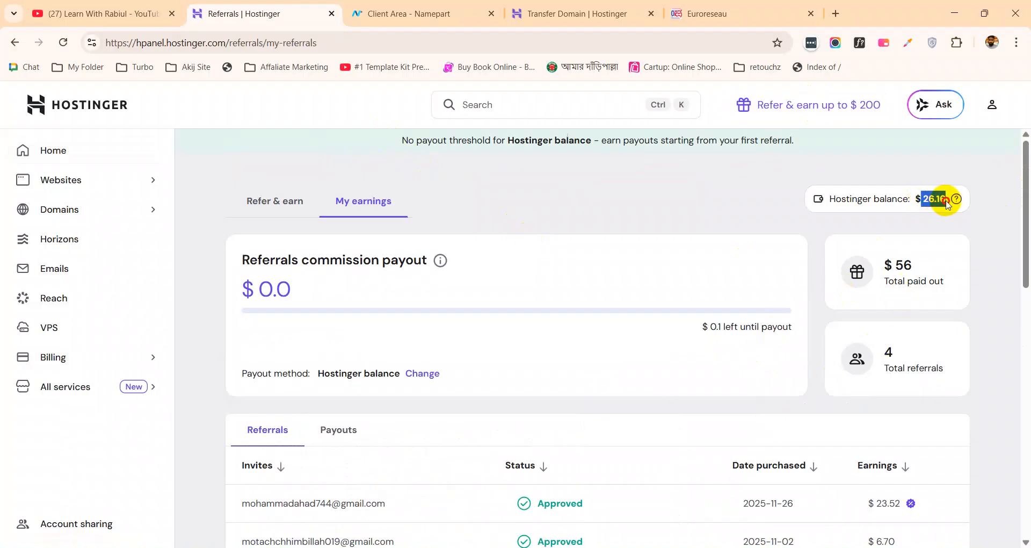
pyautogui.scroll(-5, 637, 297)
pyautogui.scroll(5, 637, 297)
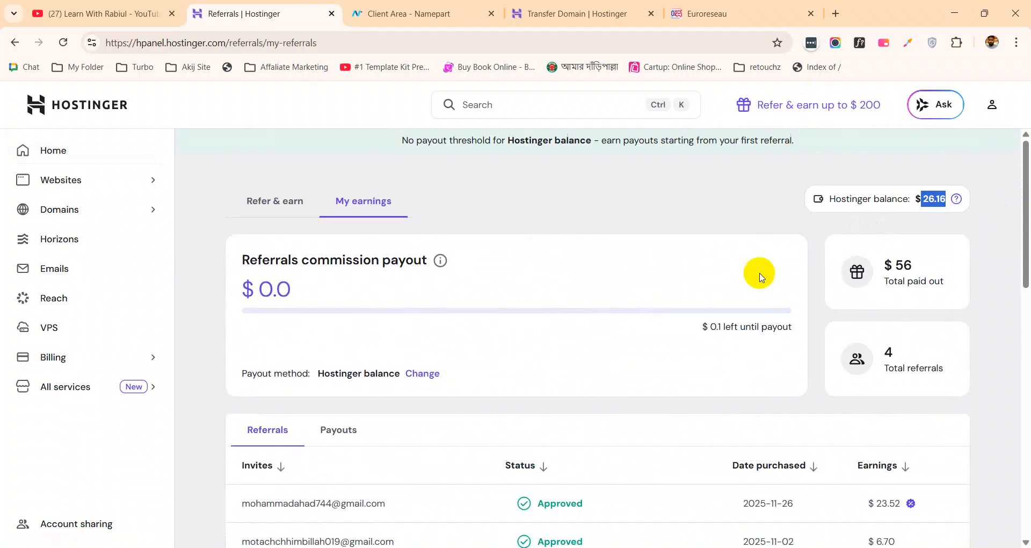
pyautogui.click(920, 211)
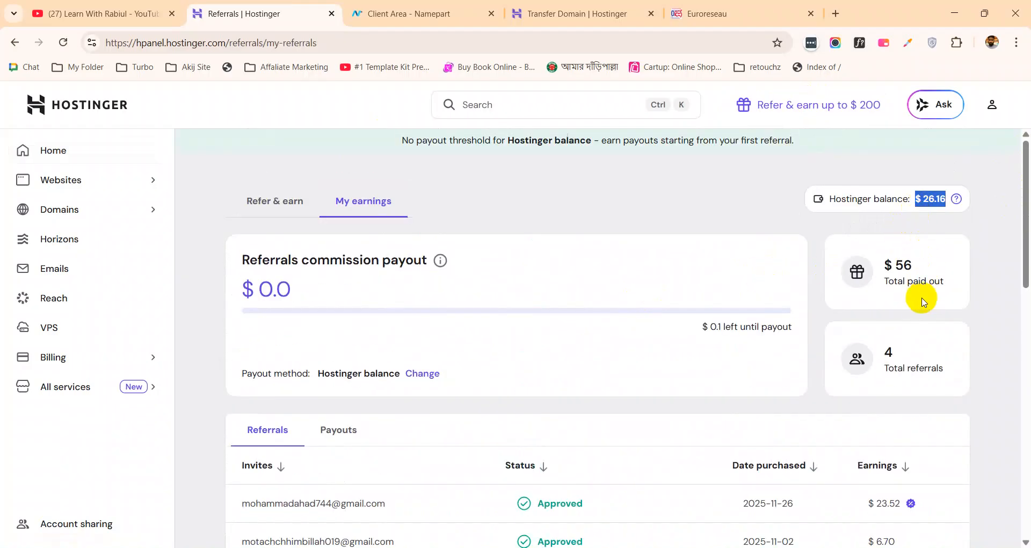
# - Return to the euroreseau.com transfer checkout, review the price and balance deduction, and complete the payment
pyautogui.click(449, 6)
pyautogui.click(614, 5)
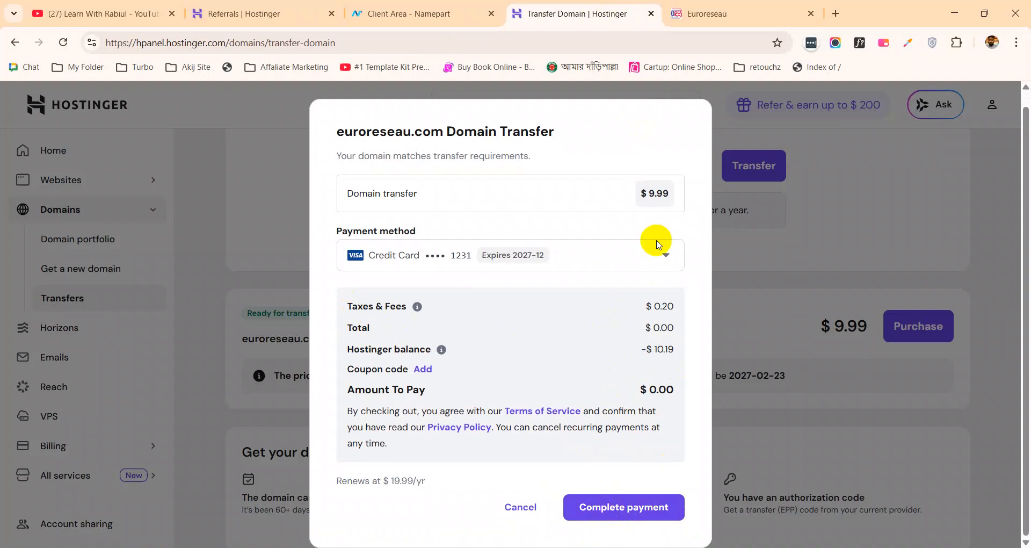
pyautogui.moveTo(641, 195); pyautogui.dragTo(671, 194)
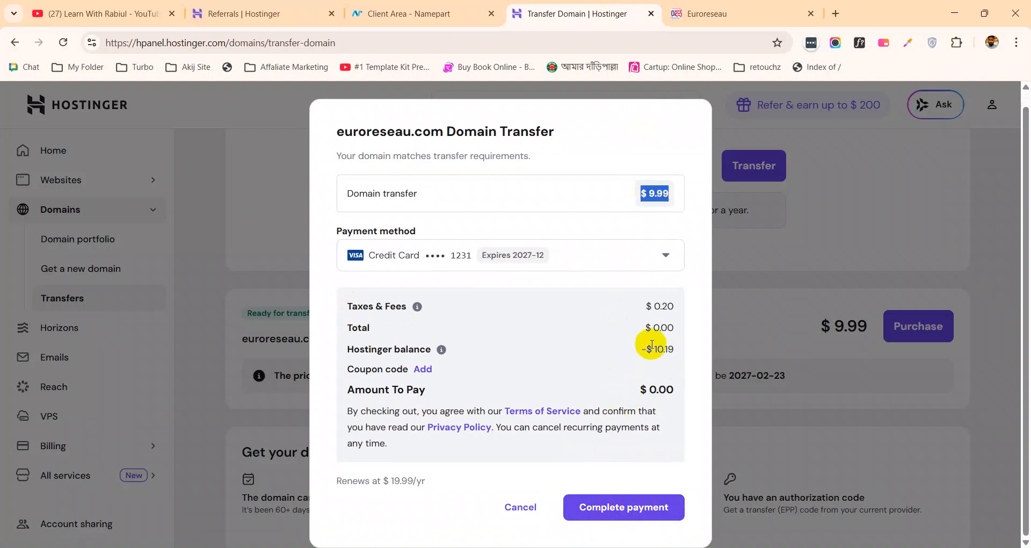
pyautogui.moveTo(640, 354); pyautogui.dragTo(668, 352)
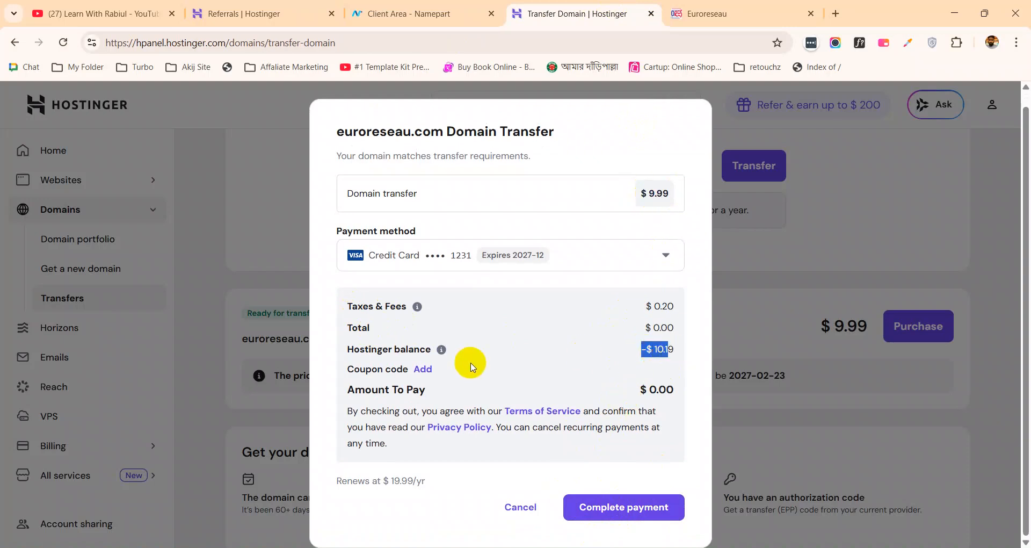
pyautogui.click(598, 500)
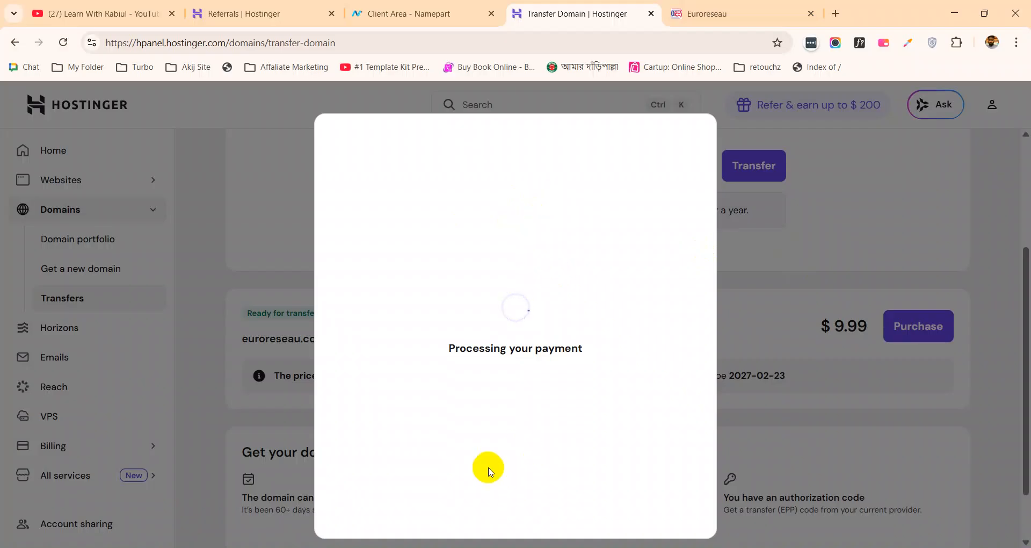
pyautogui.click(449, 11)
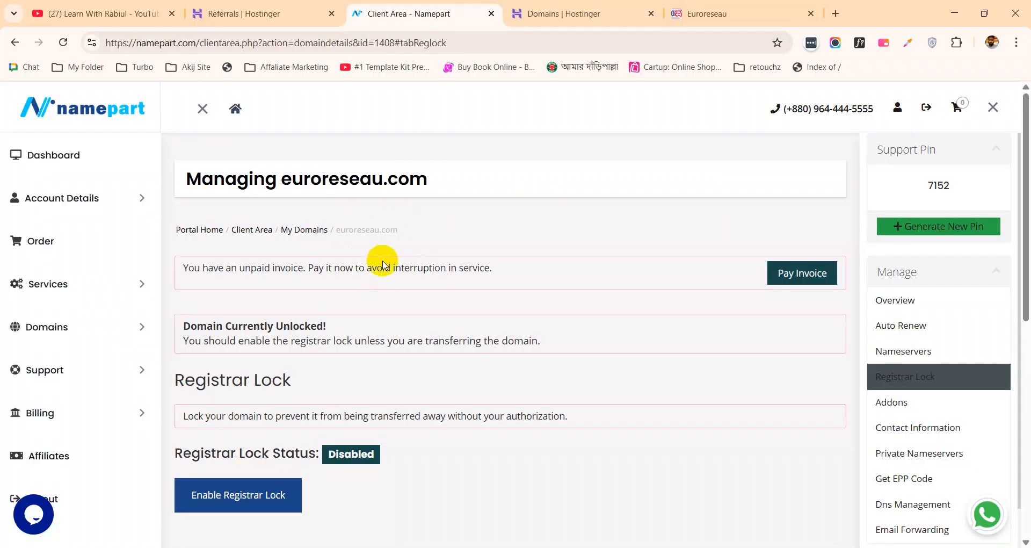
pyautogui.moveTo(242, 43); pyautogui.dragTo(149, 43)
pyautogui.click(555, 11)
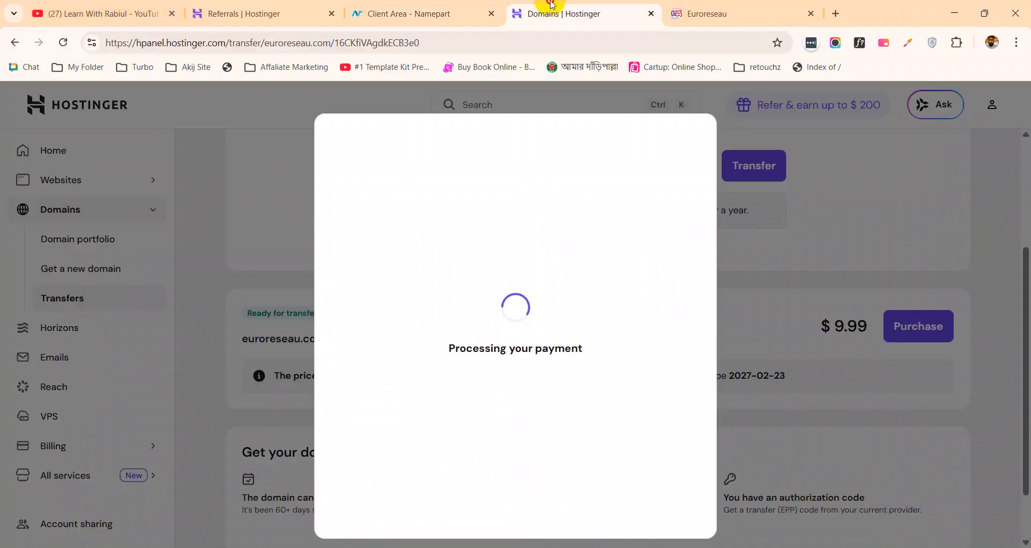
# - Review the prefilled domain owner's contact details for euroreseau.com, accept them, and continue to the nameserver settings
pyautogui.scroll(-3, 548, 244)
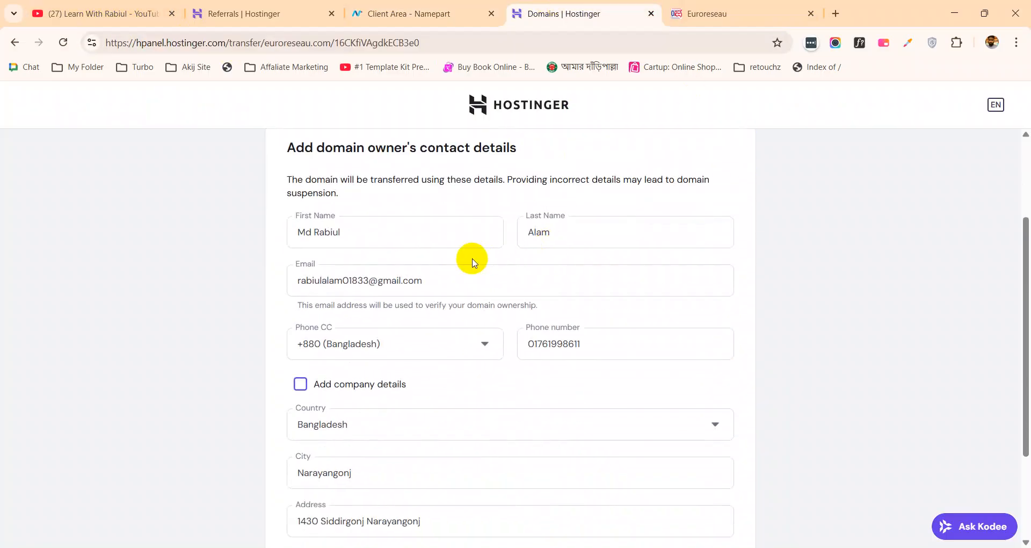
pyautogui.scroll(-3, 470, 260)
pyautogui.scroll(5, 469, 259)
pyautogui.scroll(-2, 472, 256)
pyautogui.scroll(-3, 634, 244)
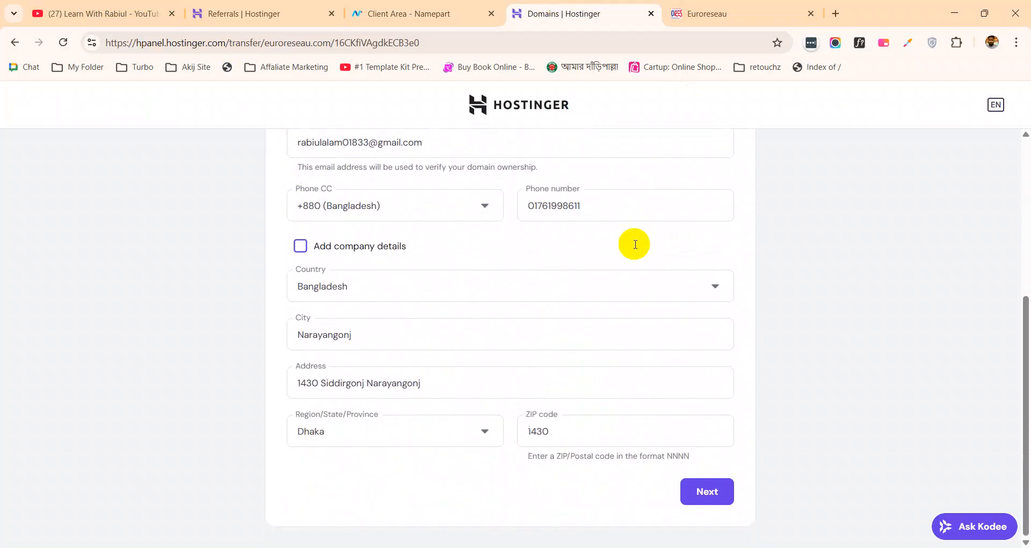
pyautogui.scroll(5, 668, 462)
pyautogui.scroll(-5, 665, 453)
pyautogui.click(713, 491)
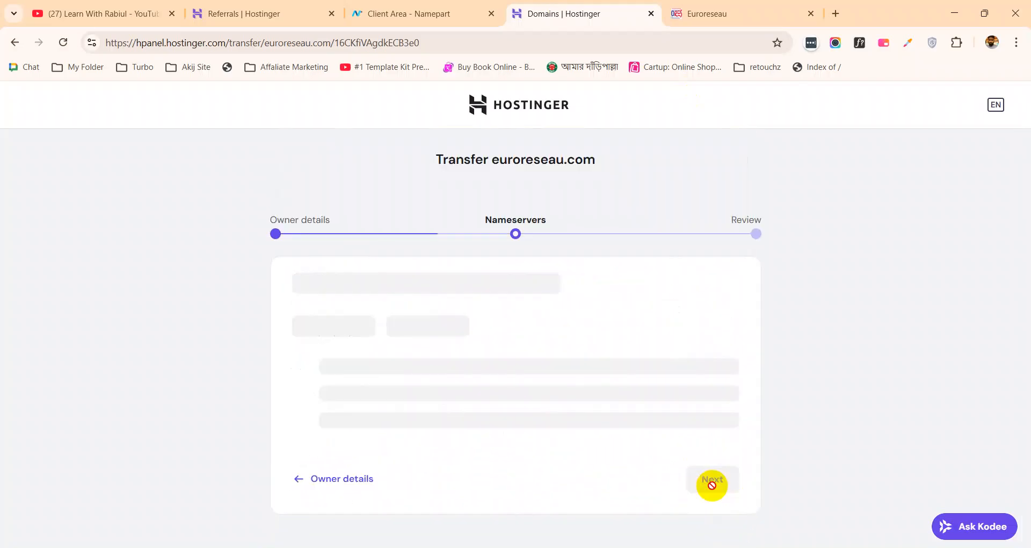
# - Examine the option to switch to Hostinger's nameservers, comparing the current nameserver records with the new ones
pyautogui.scroll(-1, 573, 301)
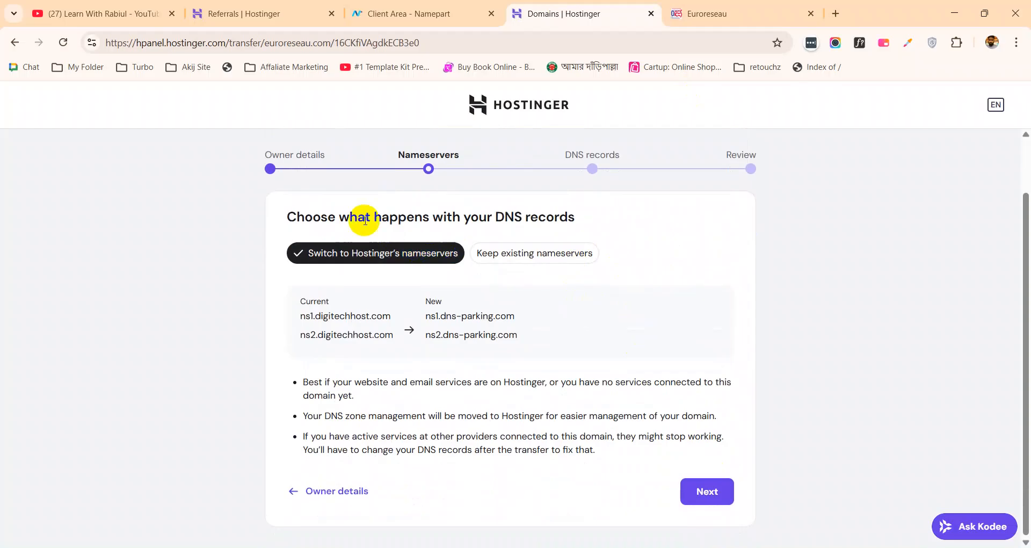
pyautogui.moveTo(285, 217); pyautogui.dragTo(607, 228)
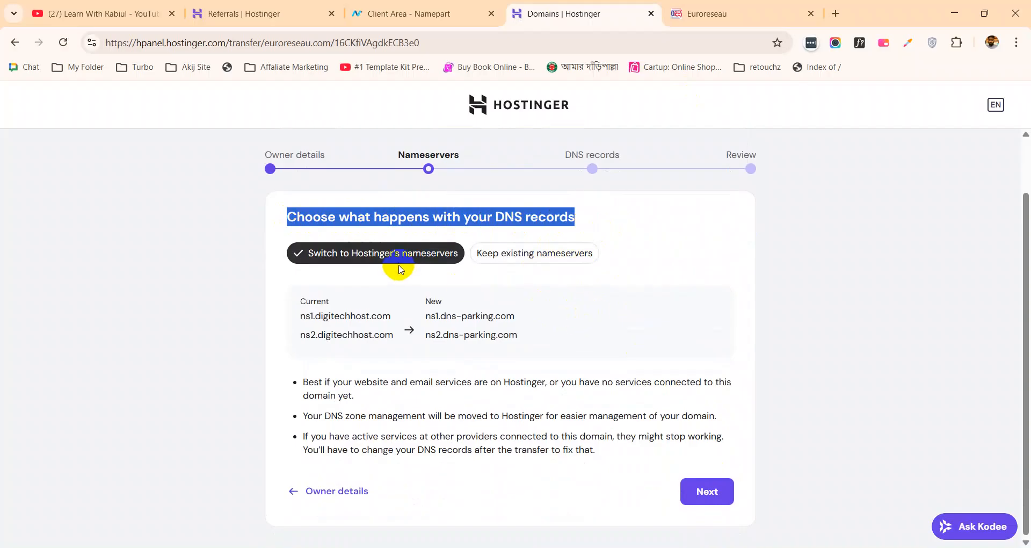
pyautogui.click(369, 236)
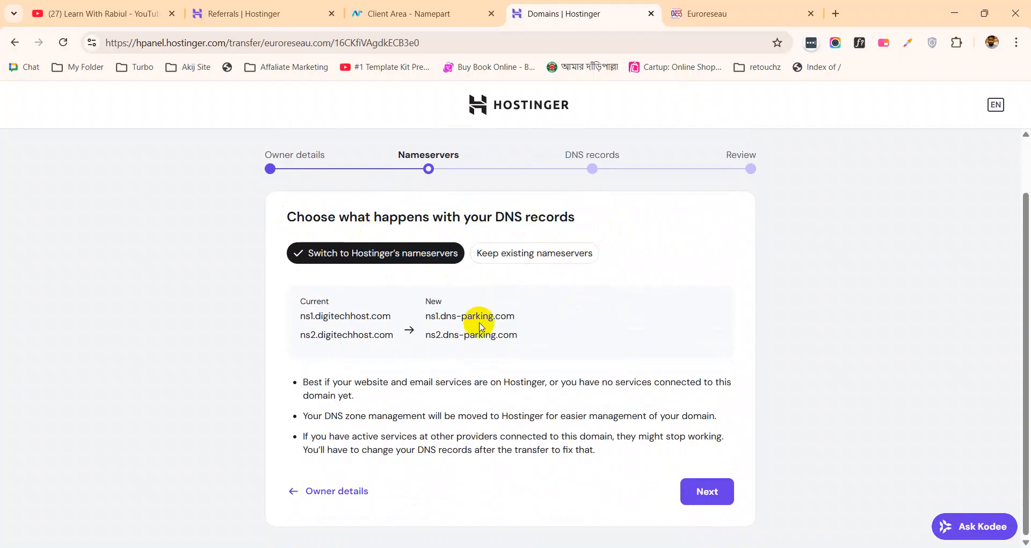
pyautogui.moveTo(300, 318); pyautogui.dragTo(408, 323)
pyautogui.click(453, 317)
pyautogui.moveTo(297, 317); pyautogui.dragTo(392, 318)
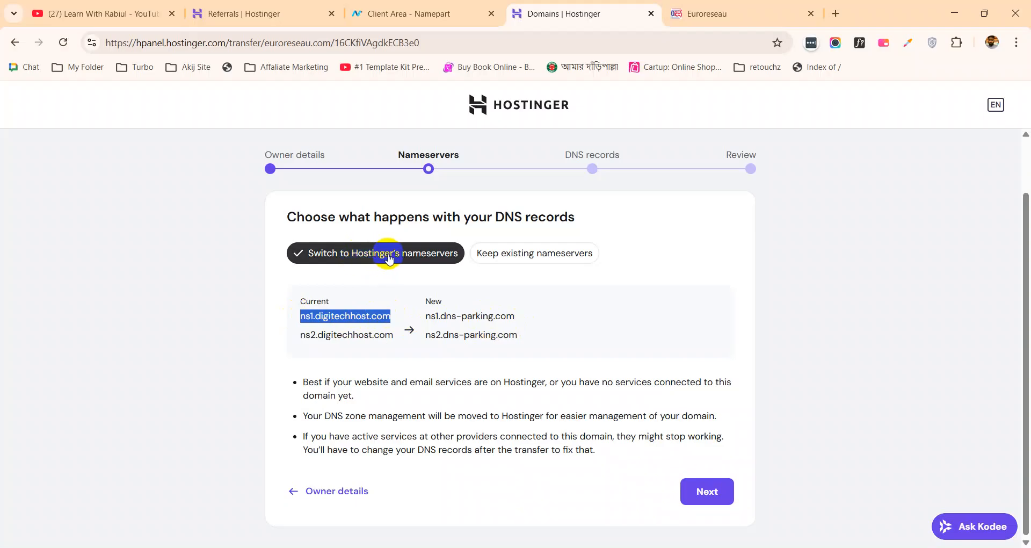
# - Preview the option to keep the existing nameservers and examine both nameserver records it retains
pyautogui.click(563, 258)
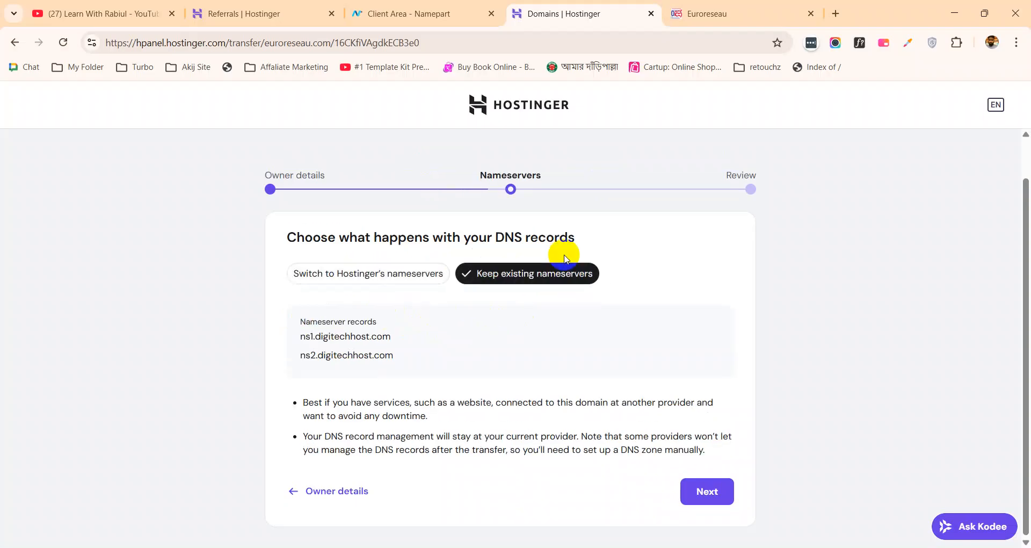
pyautogui.moveTo(304, 337); pyautogui.dragTo(391, 337)
pyautogui.moveTo(281, 357); pyautogui.dragTo(421, 356)
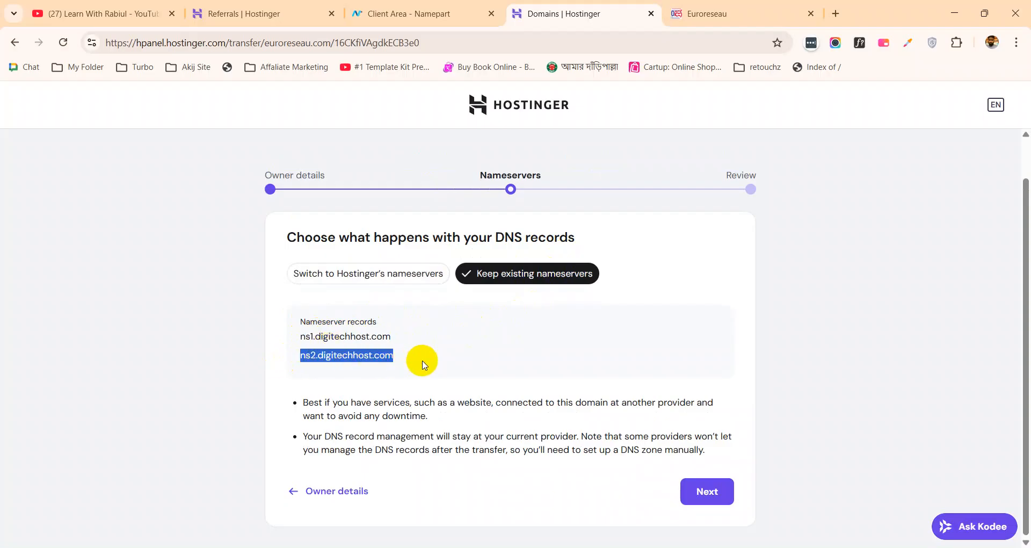
pyautogui.click(356, 350)
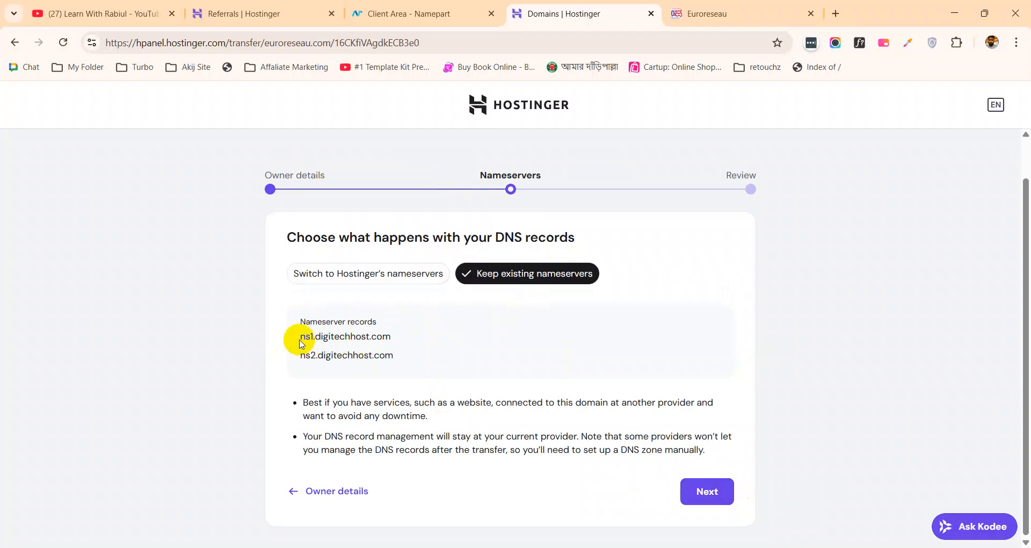
pyautogui.moveTo(301, 338); pyautogui.dragTo(400, 346)
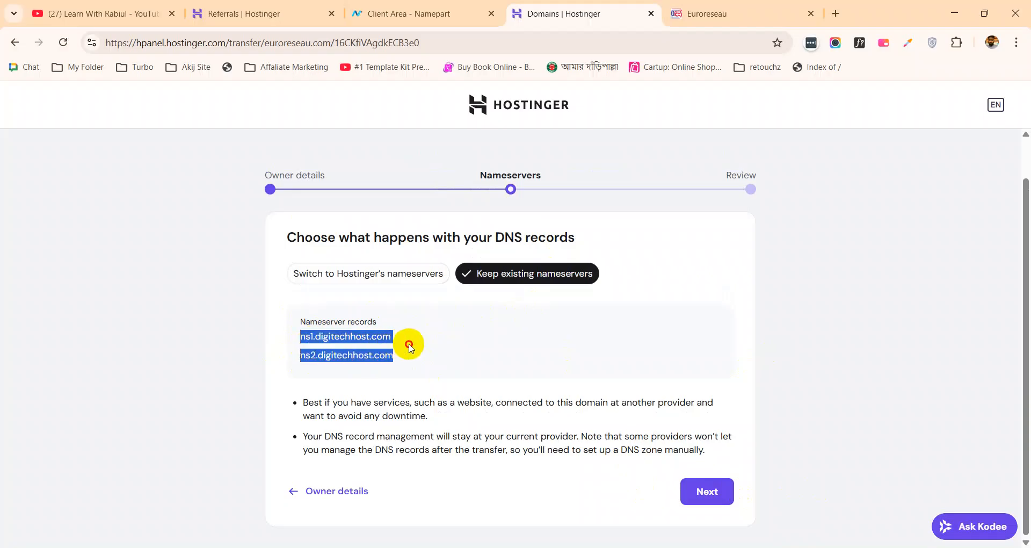
pyautogui.doubleClick(343, 334)
pyautogui.click(348, 361)
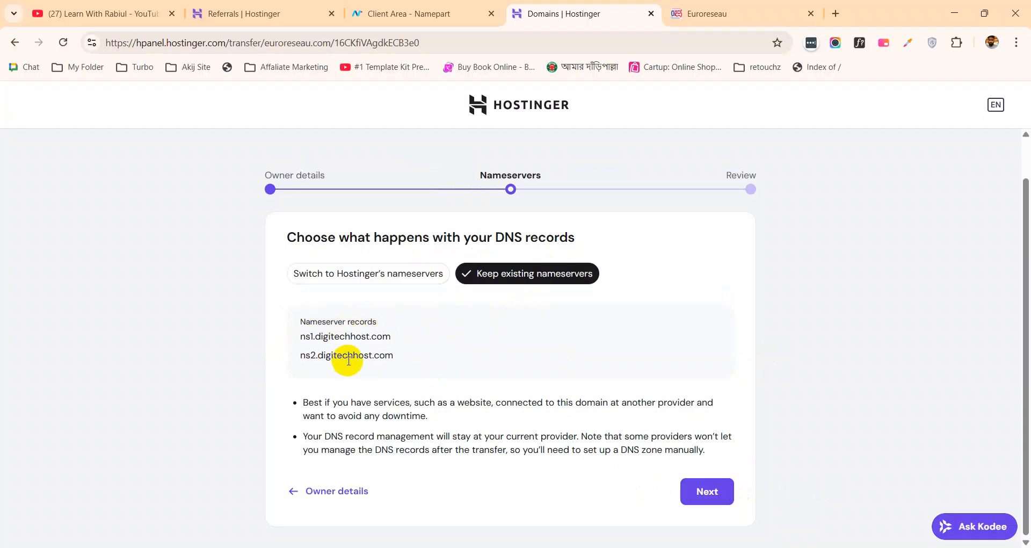
pyautogui.tripleClick(349, 360)
pyautogui.click(479, 335)
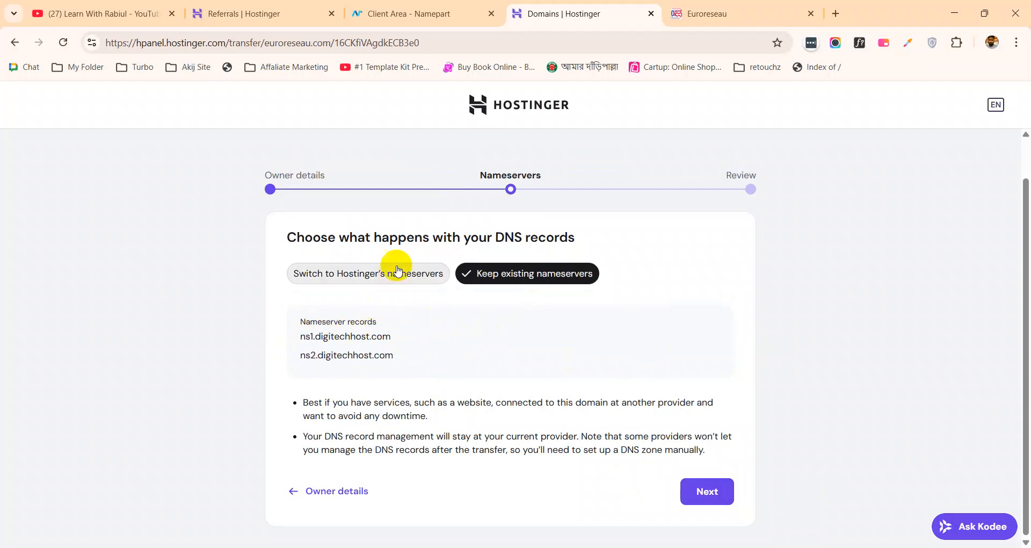
# - Compare the Hostinger nameserver option once more, keep the existing nameservers, and continue to the review stage
pyautogui.click(413, 274)
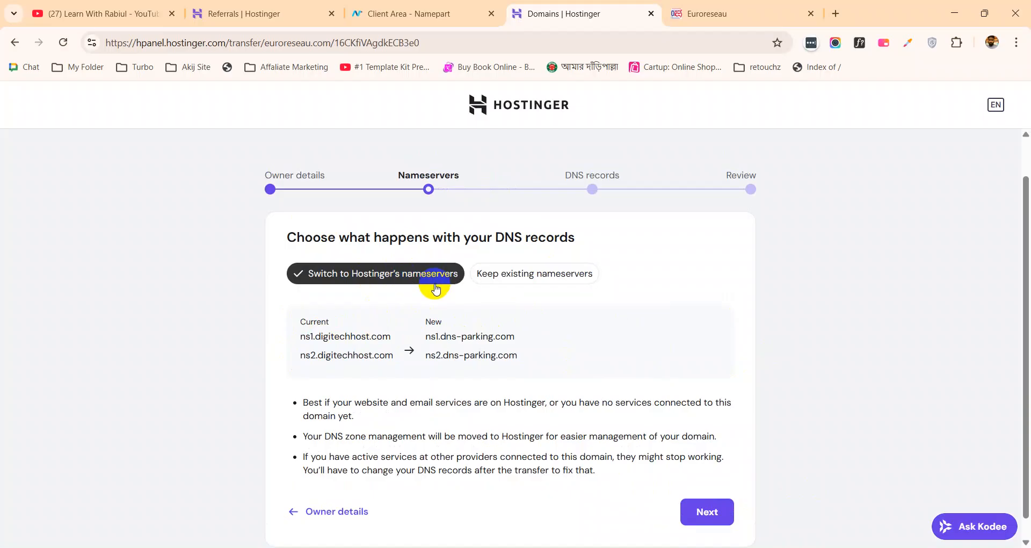
pyautogui.click(531, 279)
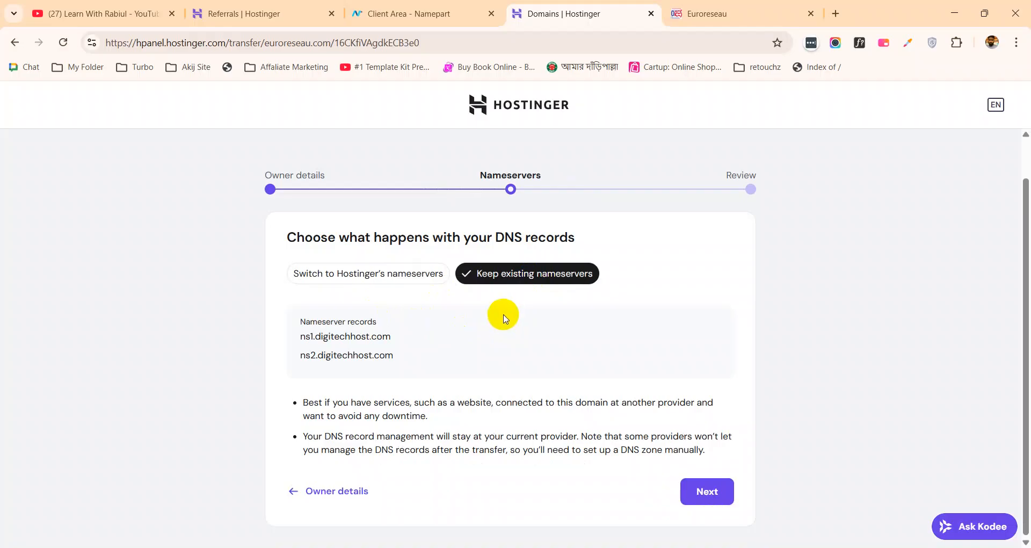
pyautogui.moveTo(281, 337); pyautogui.dragTo(398, 354)
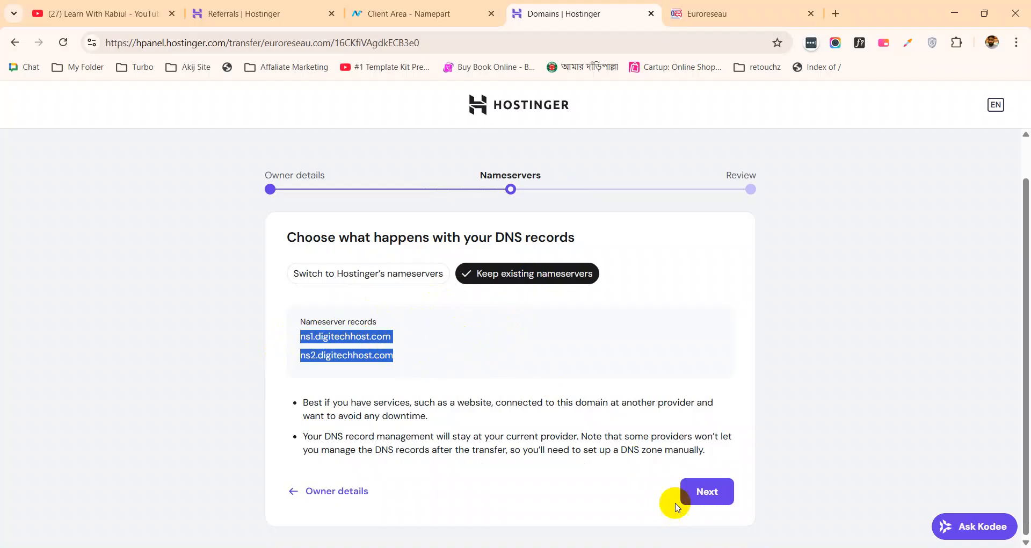
pyautogui.click(704, 489)
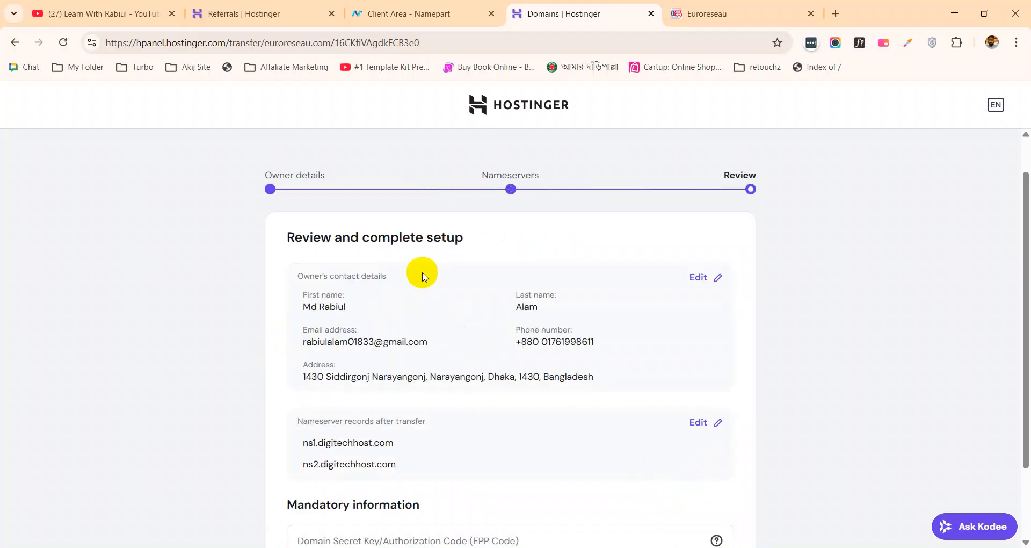
# - Check the mandatory information on the review page, and copy the EPP code for euroreseau.com from the Namepart client area
pyautogui.scroll(-2, 481, 272)
pyautogui.click(696, 492)
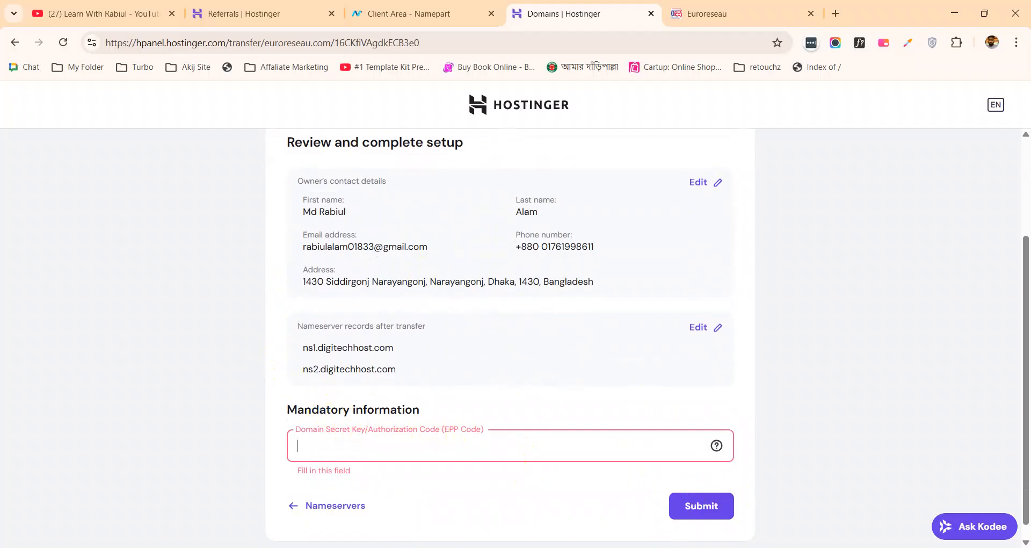
pyautogui.click(310, 7)
pyautogui.click(369, 8)
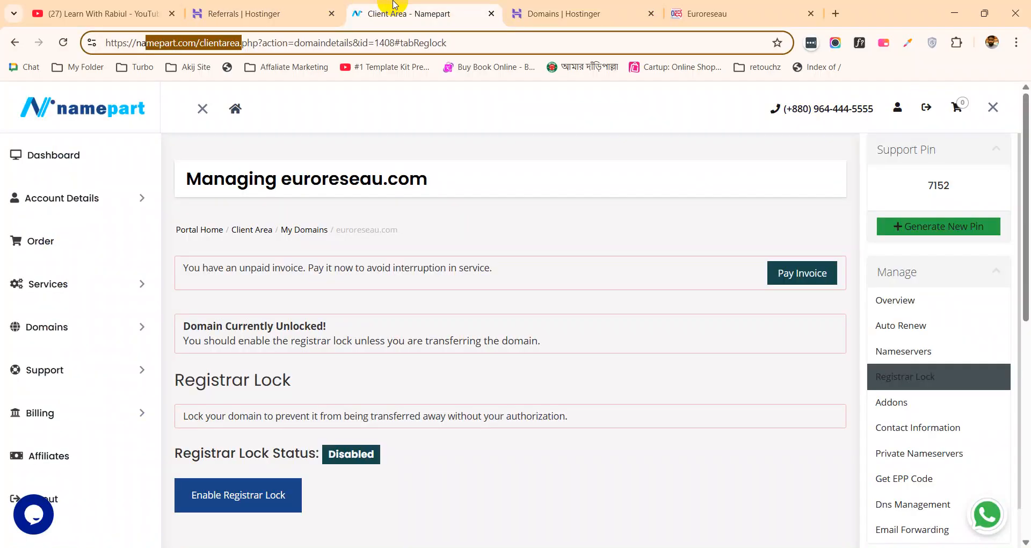
pyautogui.scroll(-2, 959, 336)
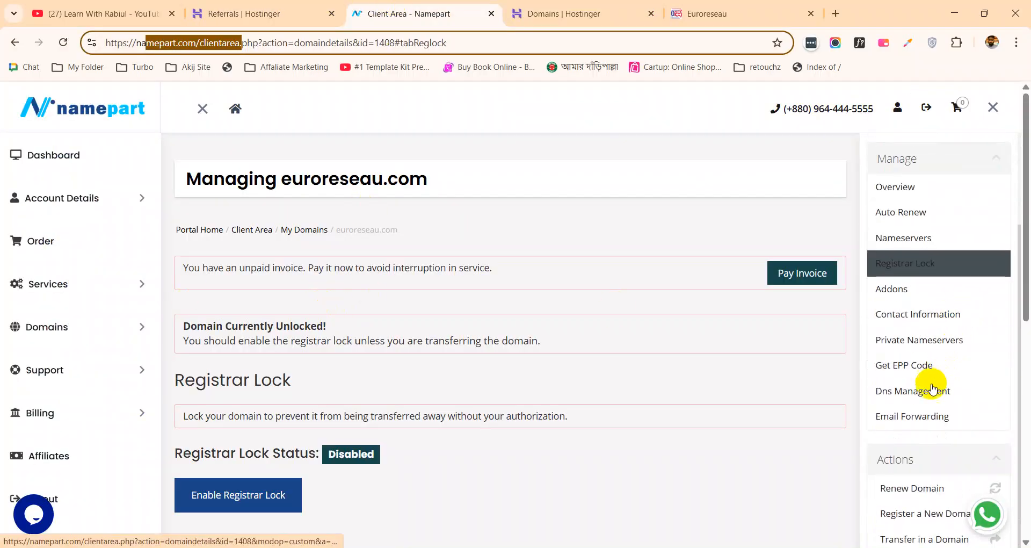
pyautogui.click(918, 370)
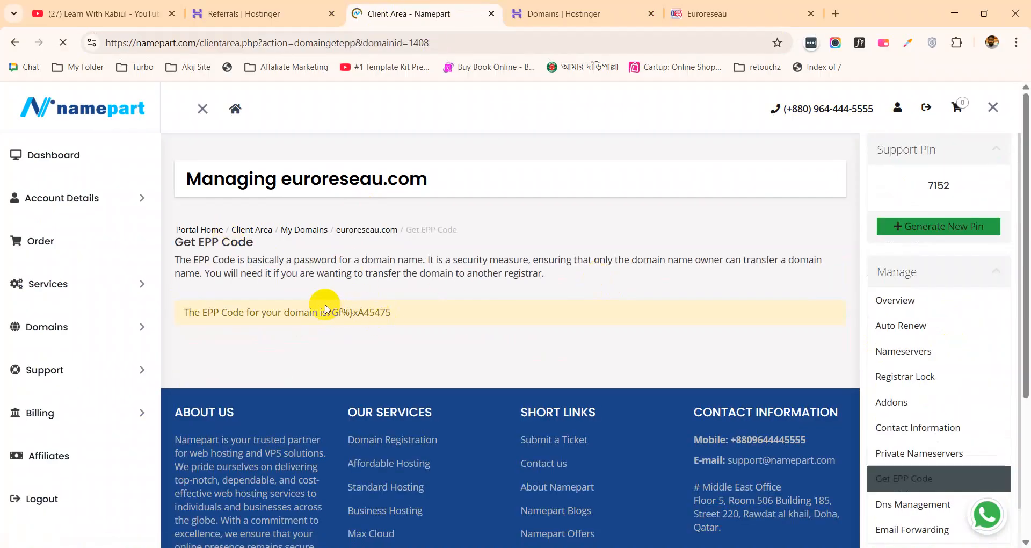
pyautogui.moveTo(331, 312); pyautogui.dragTo(415, 316)
pyautogui.hotkey('ctrl', 'c')
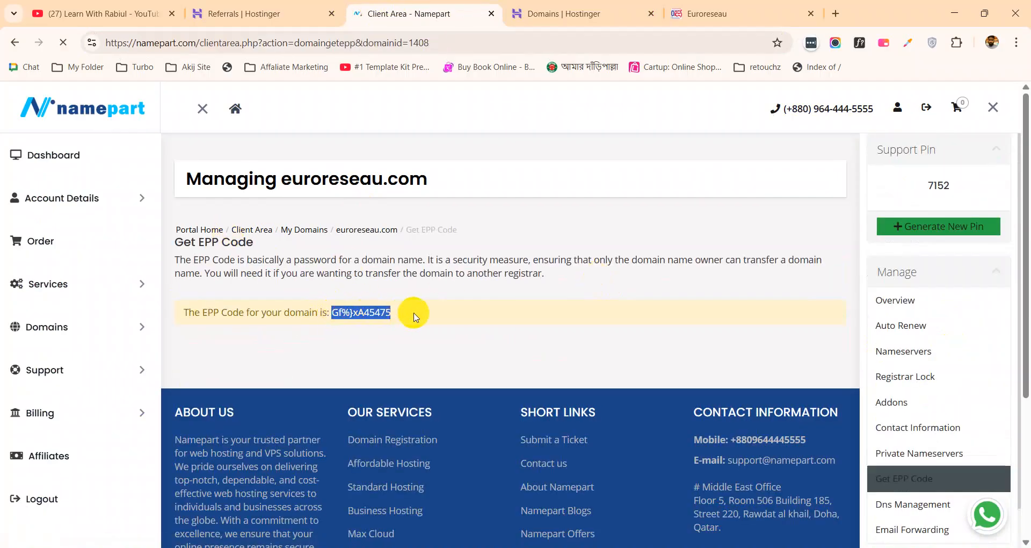
# - Paste the EPP code into the Hostinger transfer's authorization code field and submit the transfer setup
pyautogui.click(566, 13)
pyautogui.hotkey('ctrl', 'v')
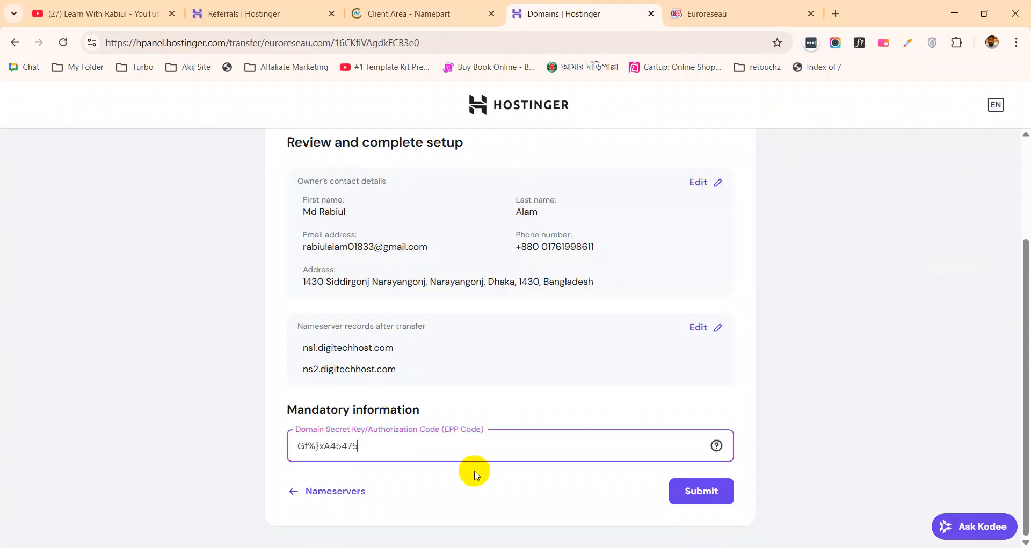
pyautogui.click(685, 495)
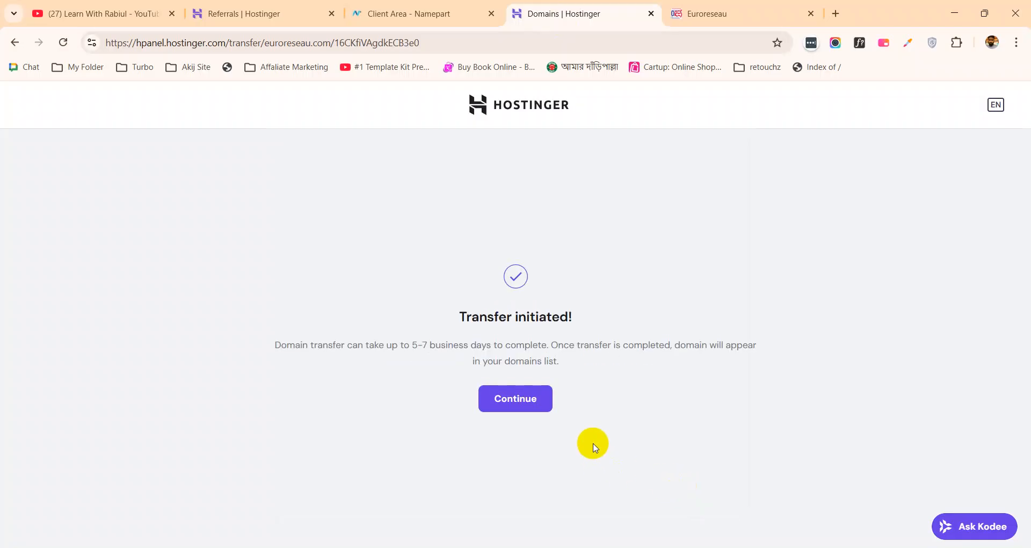
# - Read the transfer initiation notice and continue to the transfer overview of euroreseau.com
pyautogui.moveTo(456, 316); pyautogui.dragTo(600, 316)
pyautogui.moveTo(273, 345); pyautogui.dragTo(709, 379)
pyautogui.click(698, 392)
pyautogui.click(508, 400)
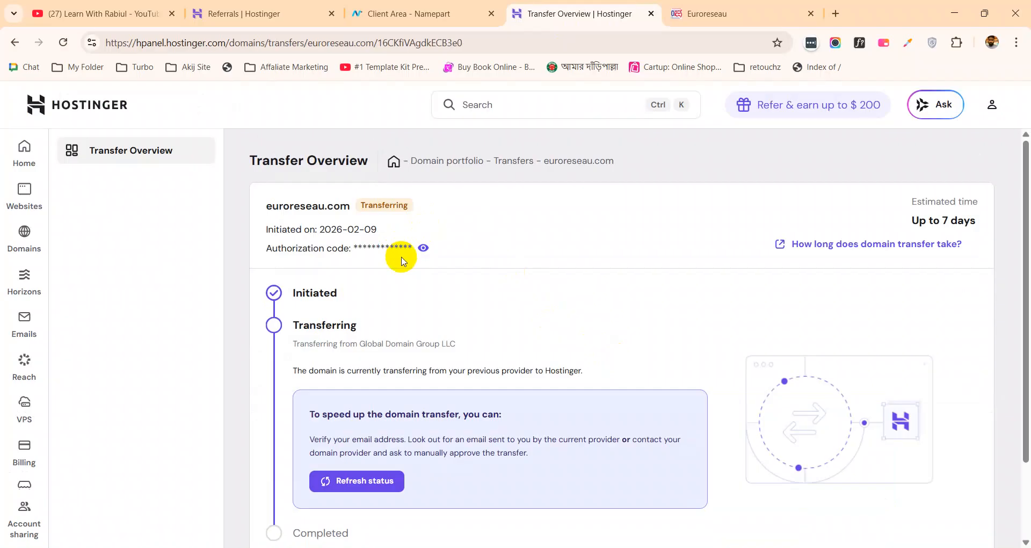
# - Examine the transfer's estimated time and progress stages for euroreseau.com, and refresh the transfer status
pyautogui.scroll(-1, 432, 278)
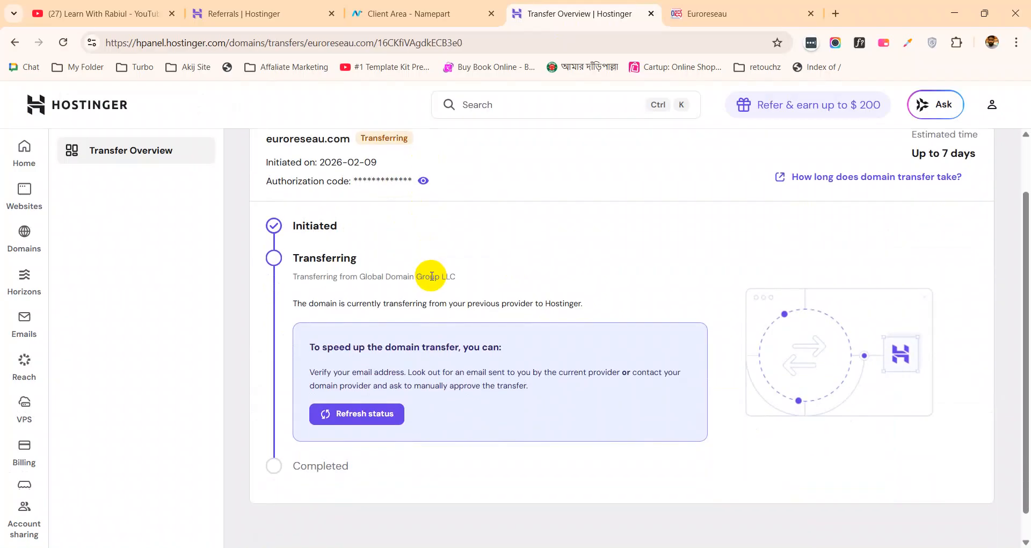
pyautogui.scroll(1, 433, 279)
pyautogui.moveTo(912, 220); pyautogui.dragTo(974, 224)
pyautogui.scroll(-1, 584, 329)
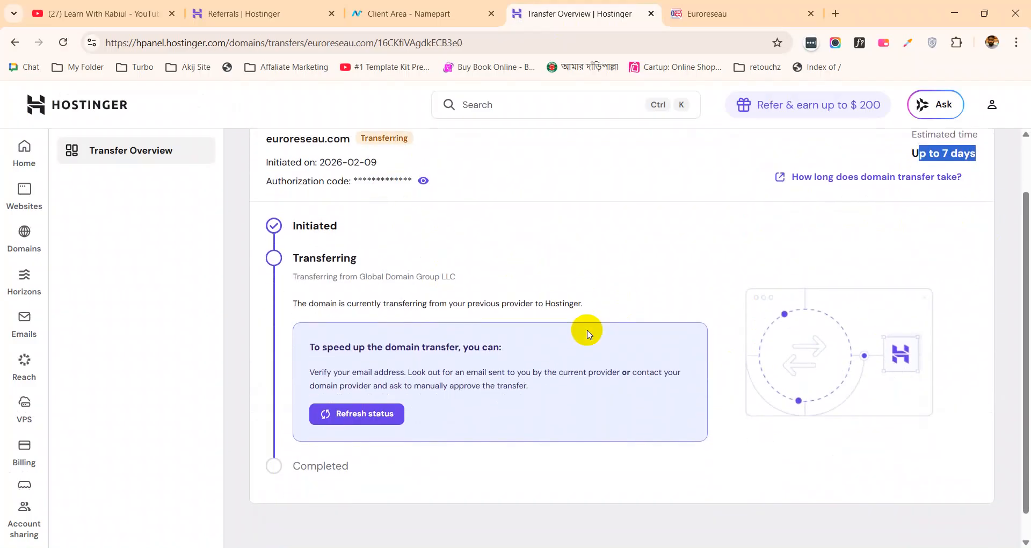
pyautogui.click(390, 386)
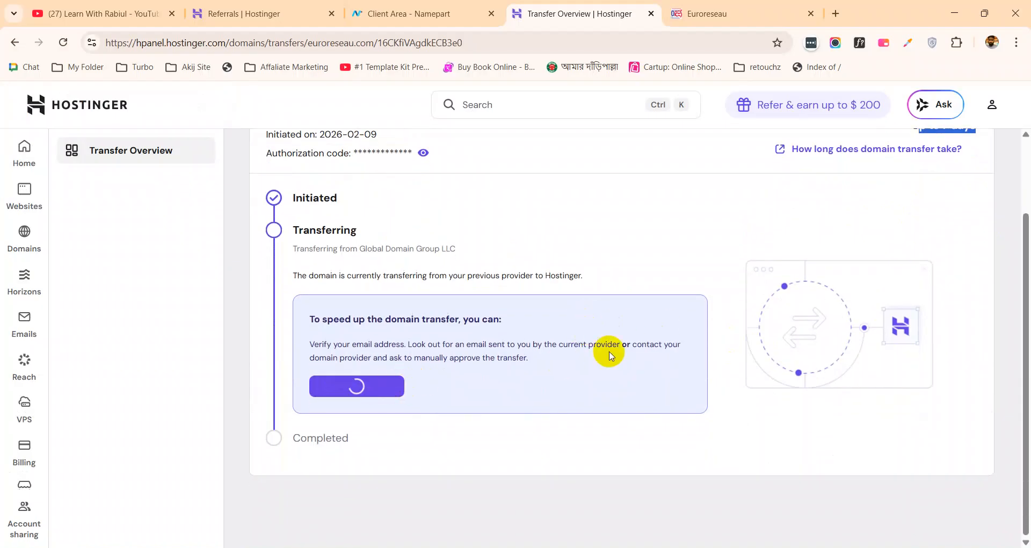
pyautogui.scroll(1, 611, 355)
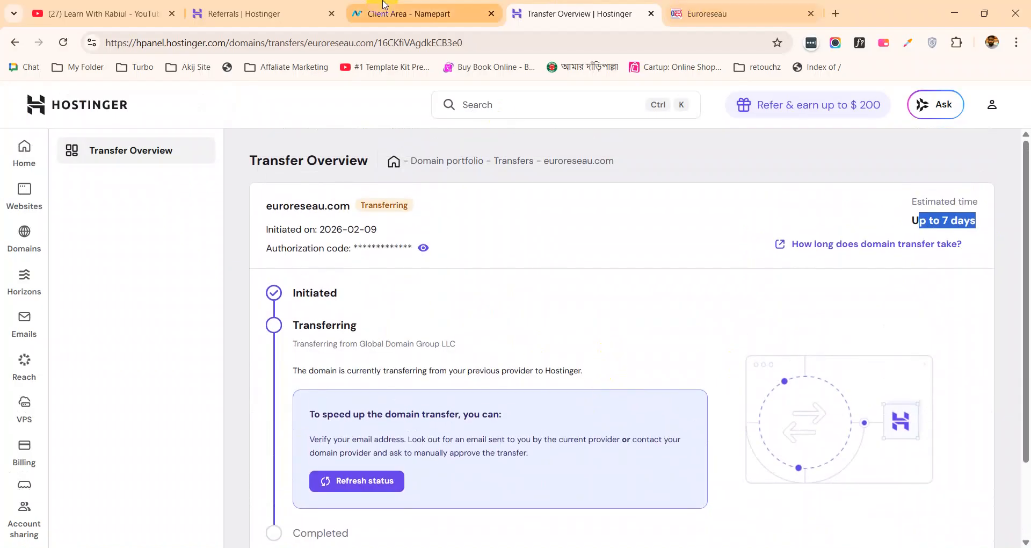
# - Open the referral program in a new tab and check the Hostinger balance and referral list under the earnings overview
pyautogui.rightClick(771, 104)
pyautogui.click(771, 129)
pyautogui.click(647, 11)
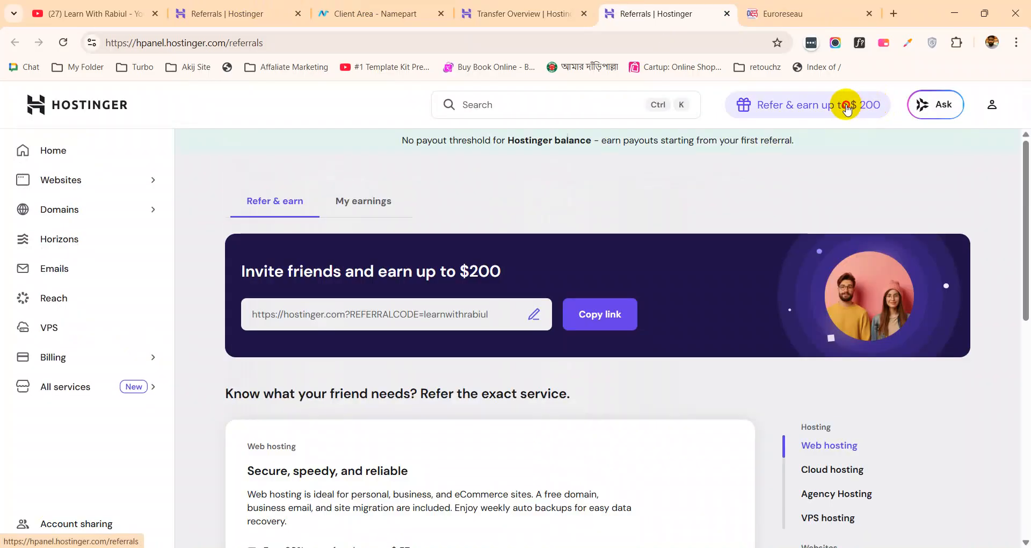
pyautogui.click(379, 200)
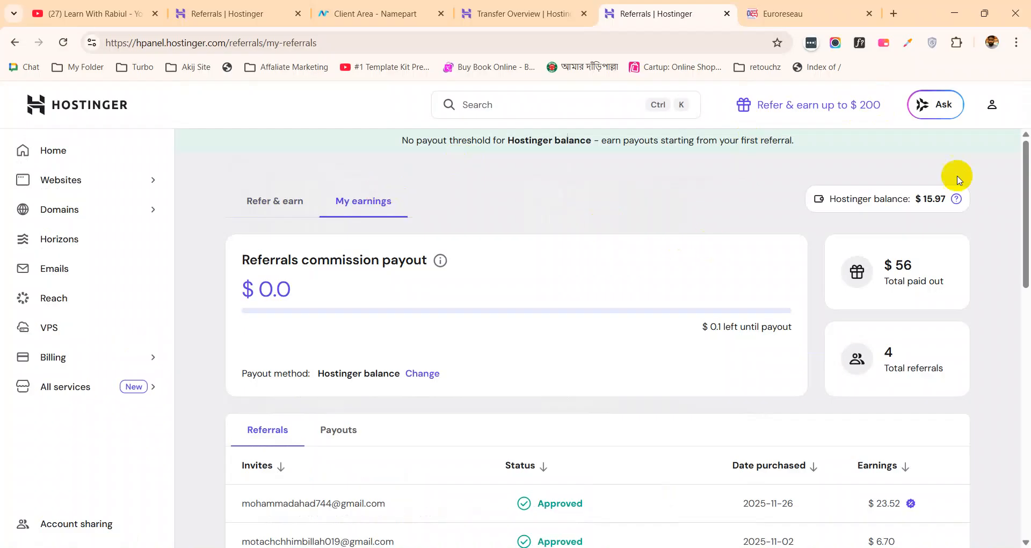
pyautogui.tripleClick(918, 196)
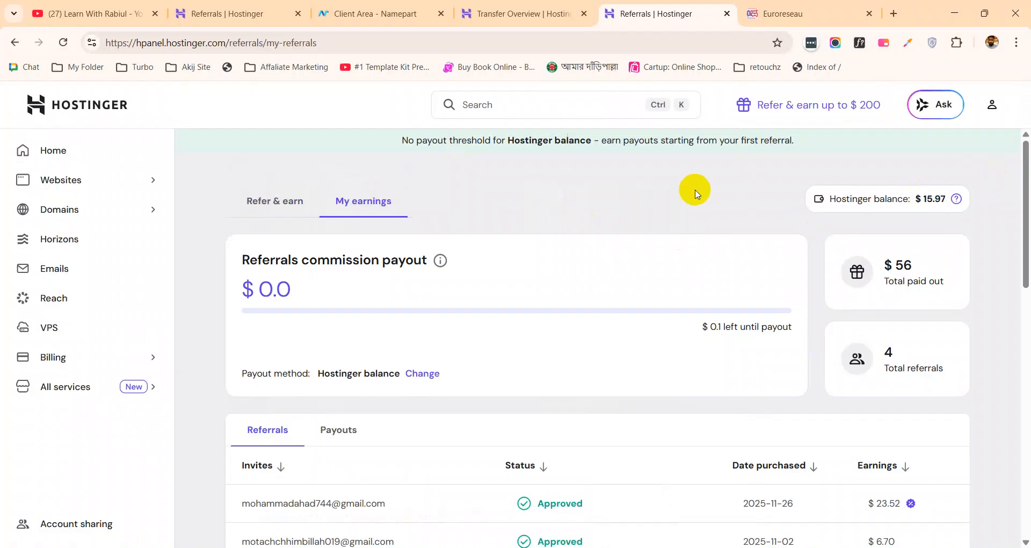
pyautogui.scroll(-3, 695, 193)
pyautogui.scroll(3, 695, 191)
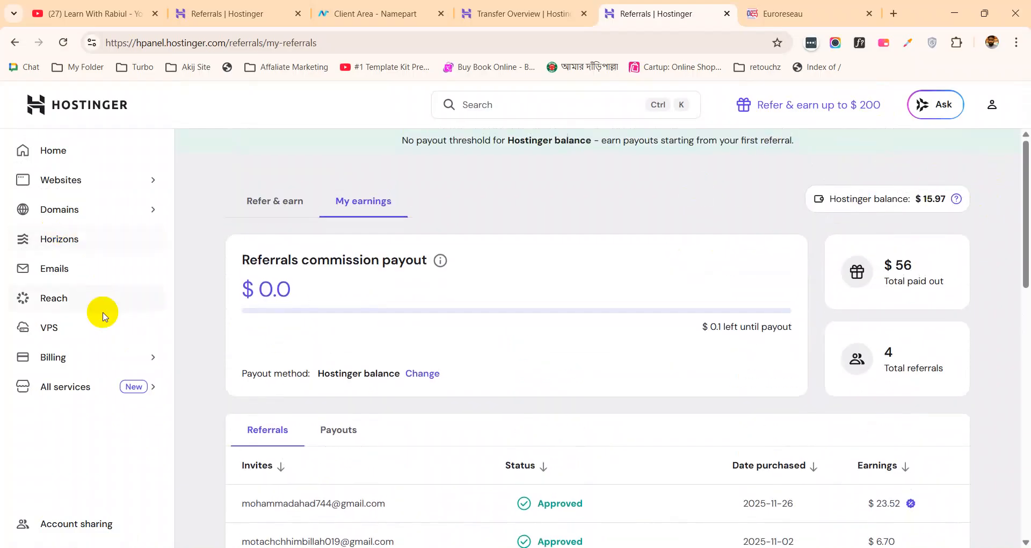
# - Return to the euroreseau.com transfer overview, refresh its status again, and open the domain portfolio
pyautogui.click(515, 14)
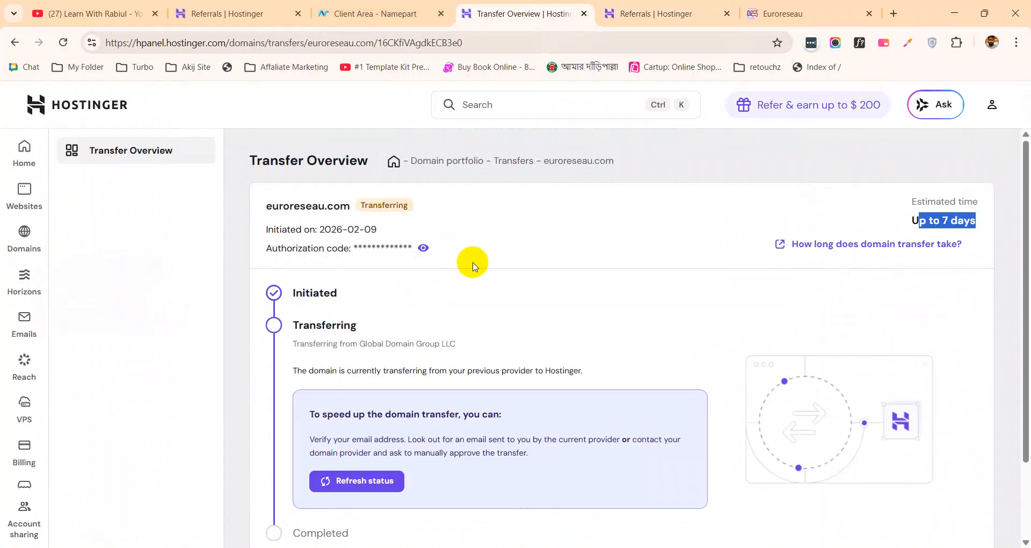
pyautogui.scroll(-2, 473, 265)
pyautogui.click(347, 385)
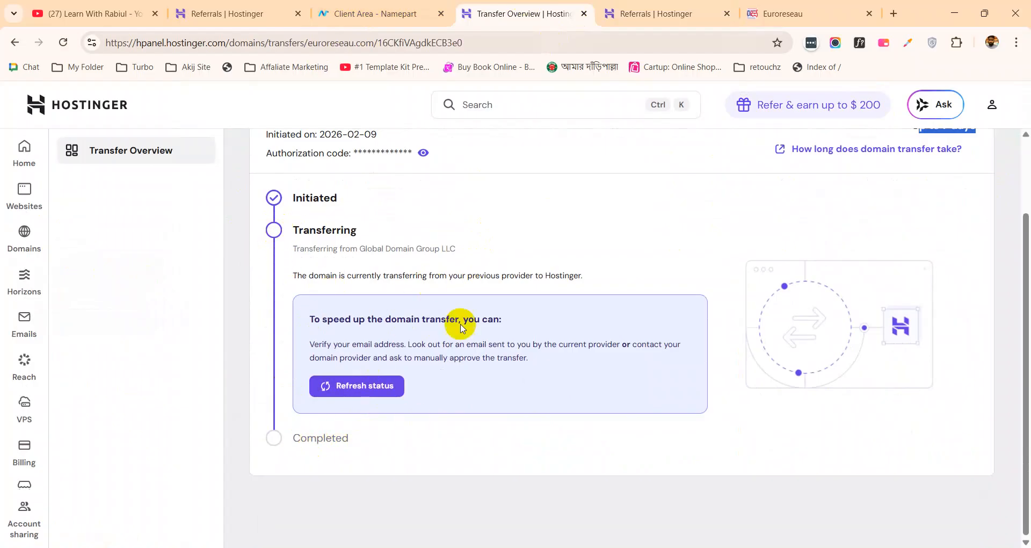
pyautogui.scroll(2, 472, 351)
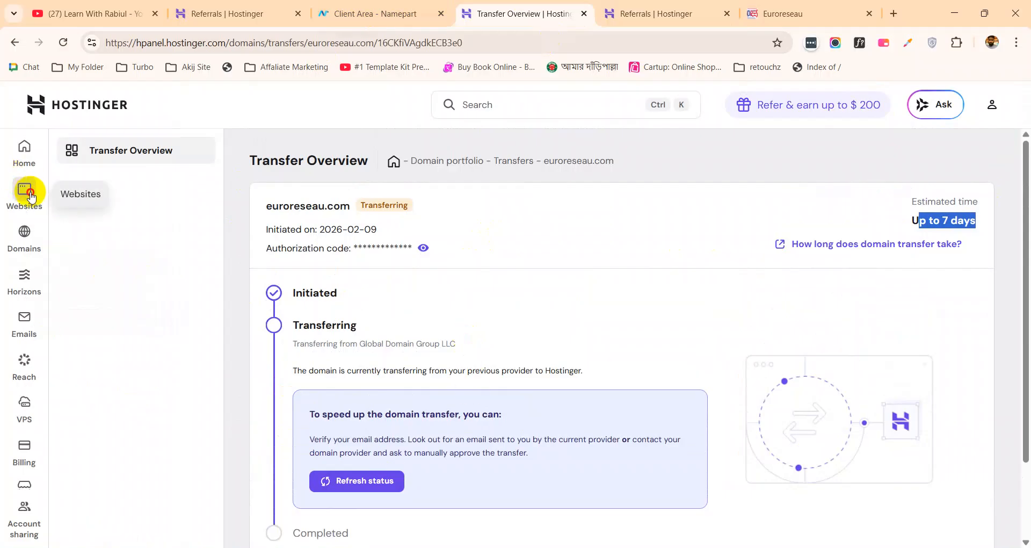
pyautogui.moveTo(24, 252)
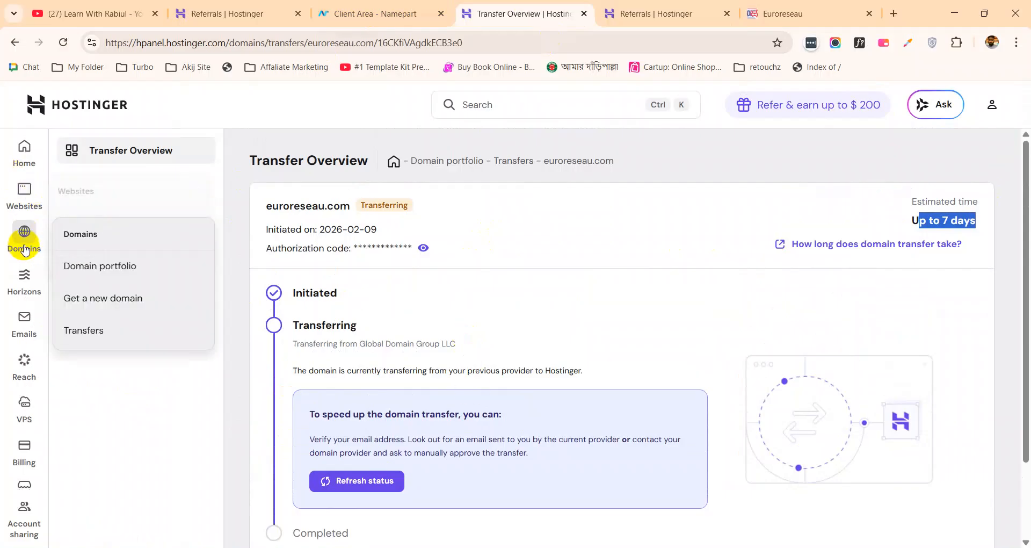
pyautogui.click(76, 264)
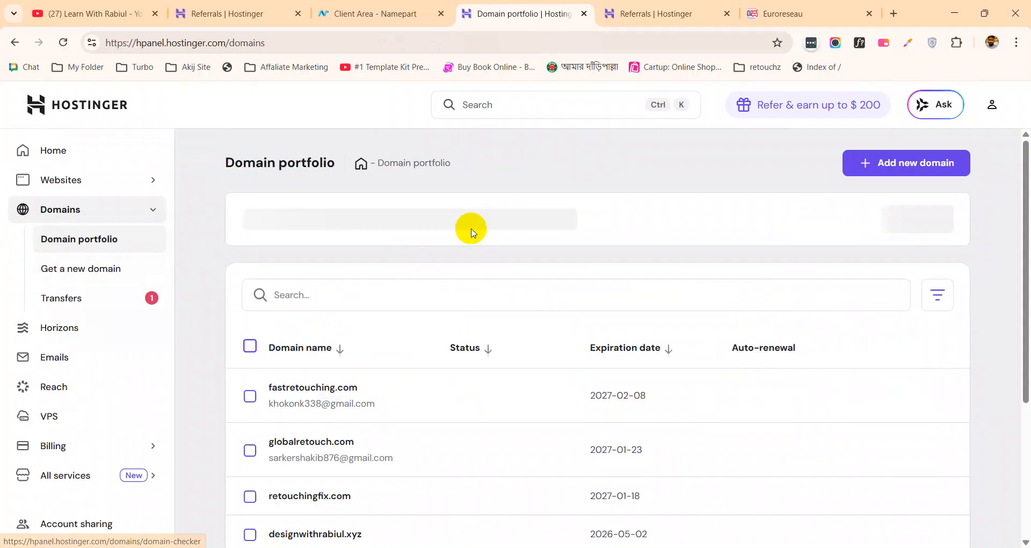
# - Look through the domain portfolio for euroreseau.com, and check its status in the domain transfer list
pyautogui.scroll(-2, 471, 232)
pyautogui.scroll(-2, 470, 231)
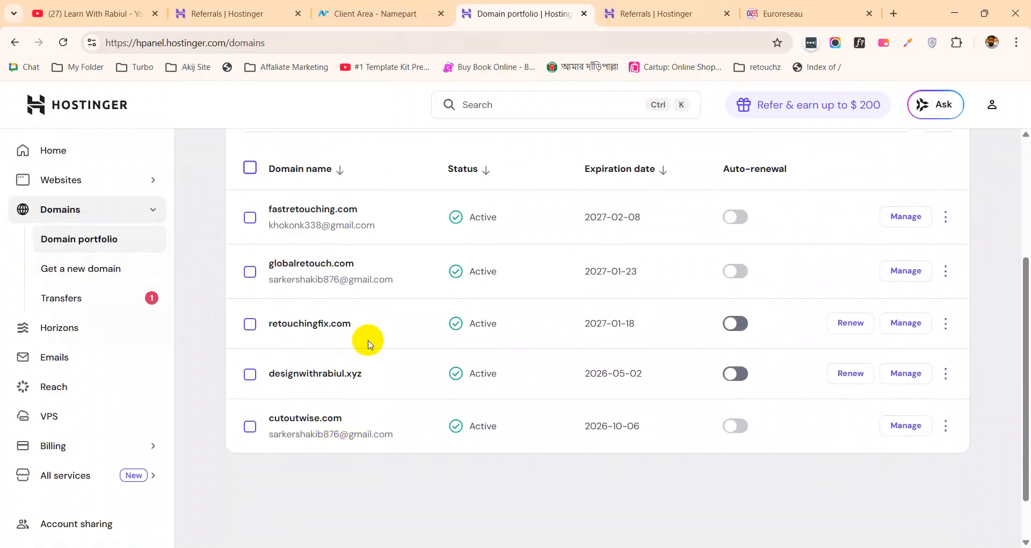
pyautogui.click(80, 295)
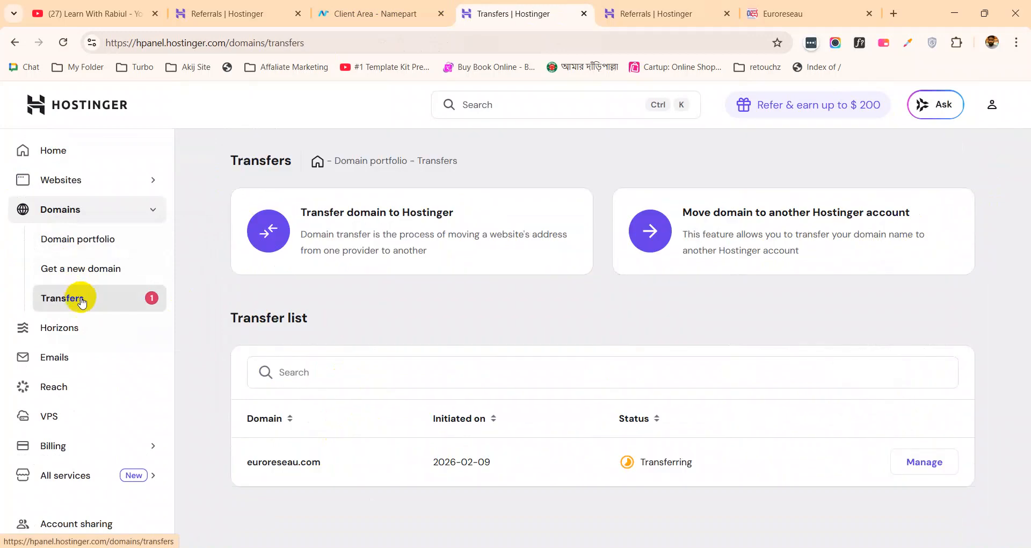
pyautogui.moveTo(615, 470); pyautogui.dragTo(739, 469)
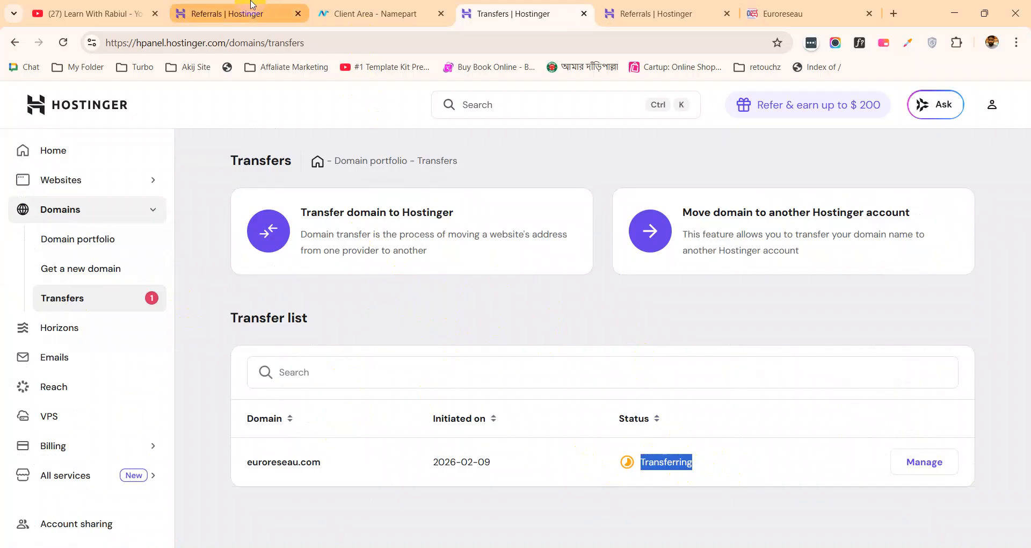
# - Switch to the Namepart client area and view its dashboard, and return to Hostinger to open the hPanel home page
pyautogui.click(267, 7)
pyautogui.click(349, 6)
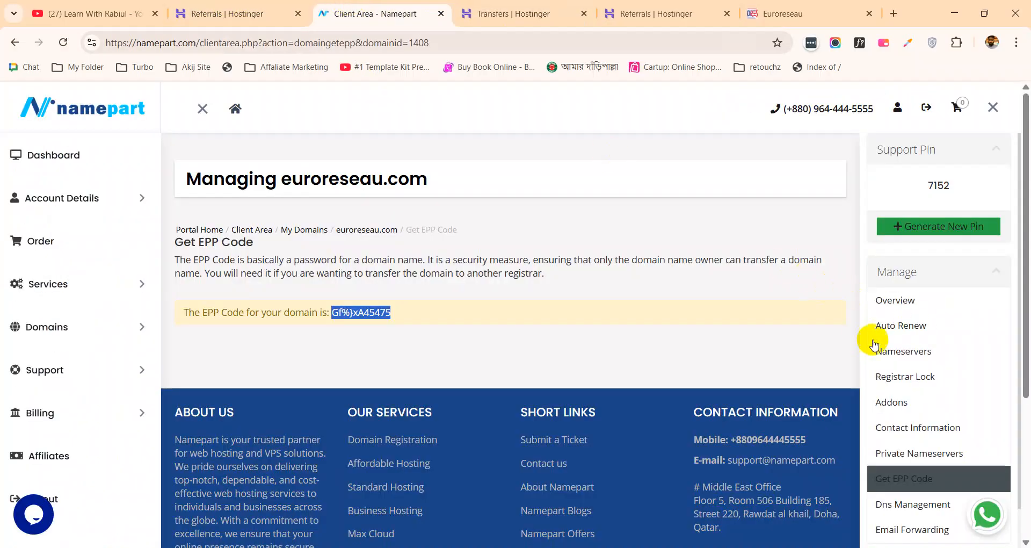
pyautogui.scroll(-1, 922, 378)
pyautogui.scroll(-2, 922, 379)
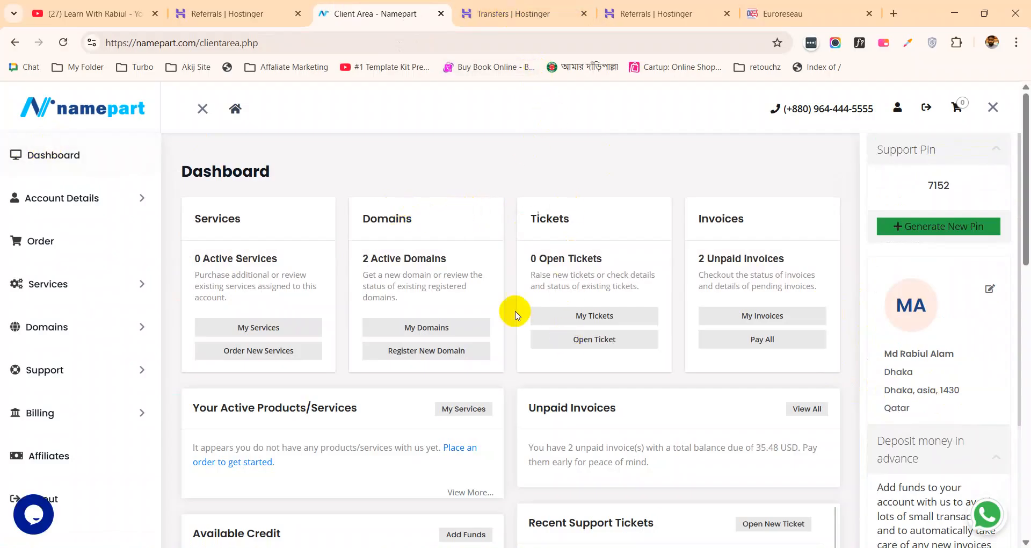
pyautogui.click(488, 10)
pyautogui.click(86, 156)
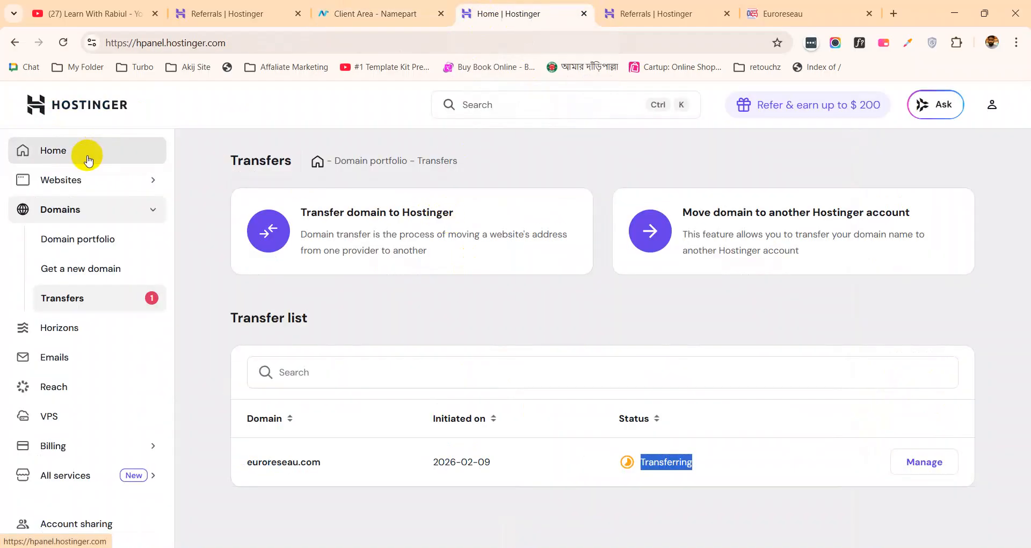